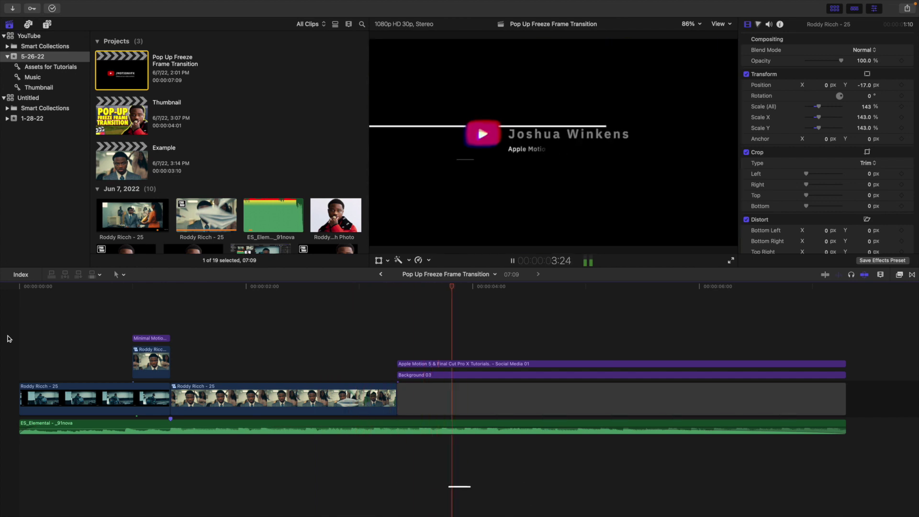
- Play the finished Pop Up Freeze Frame Transition timeline, slowing through the Minimal Motion Blur title
key(Home)
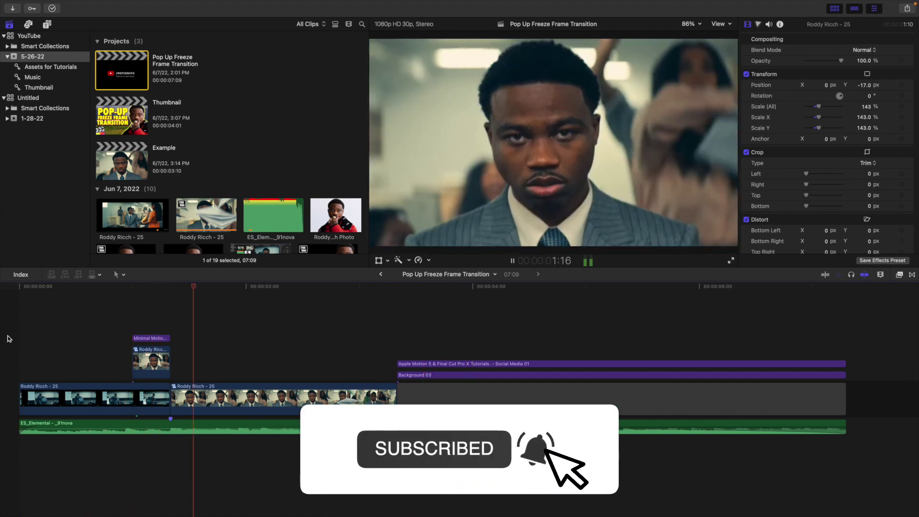
key(Home)
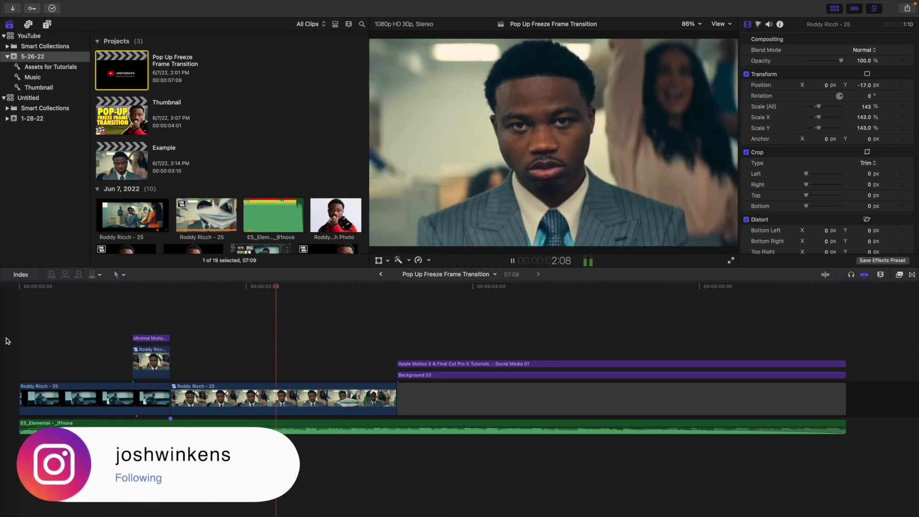
key(space)
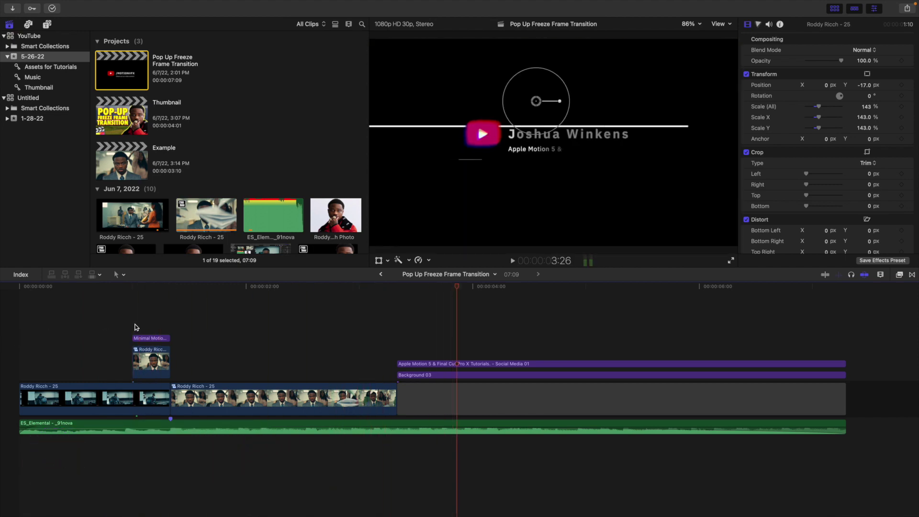
click(134, 325)
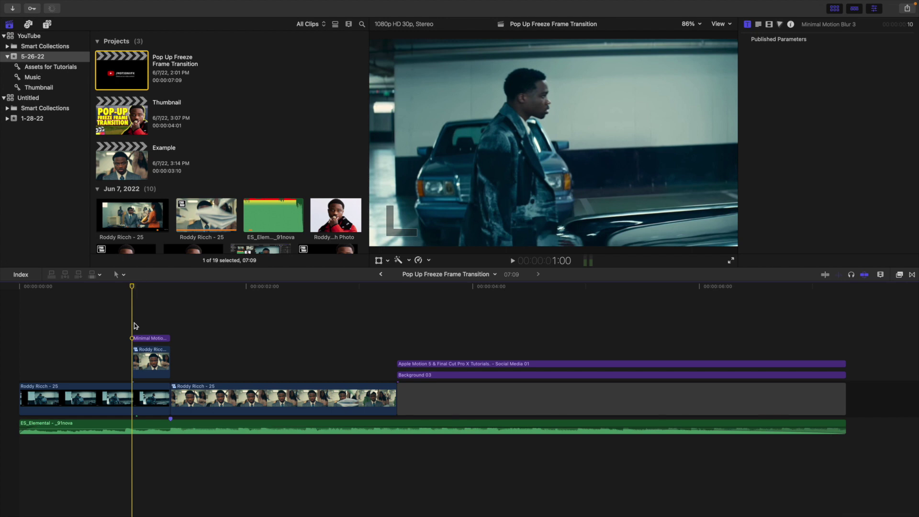
key(l)
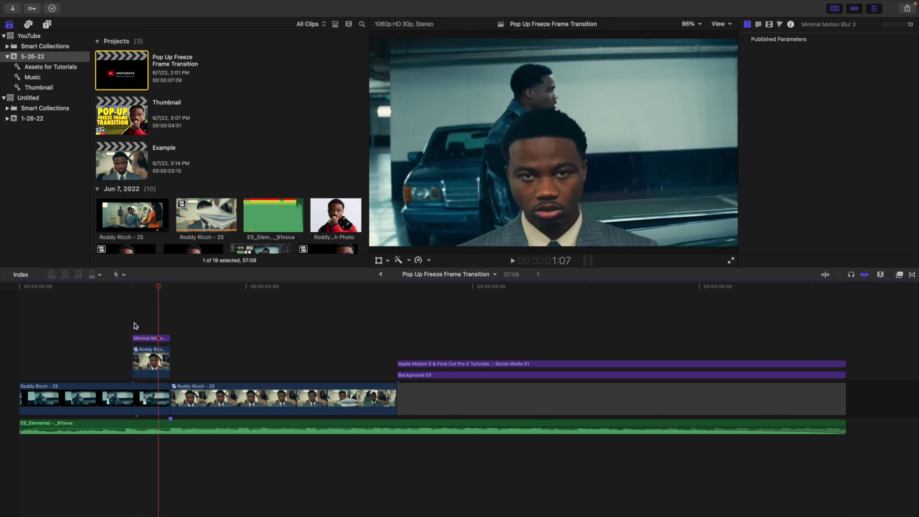
key(l)
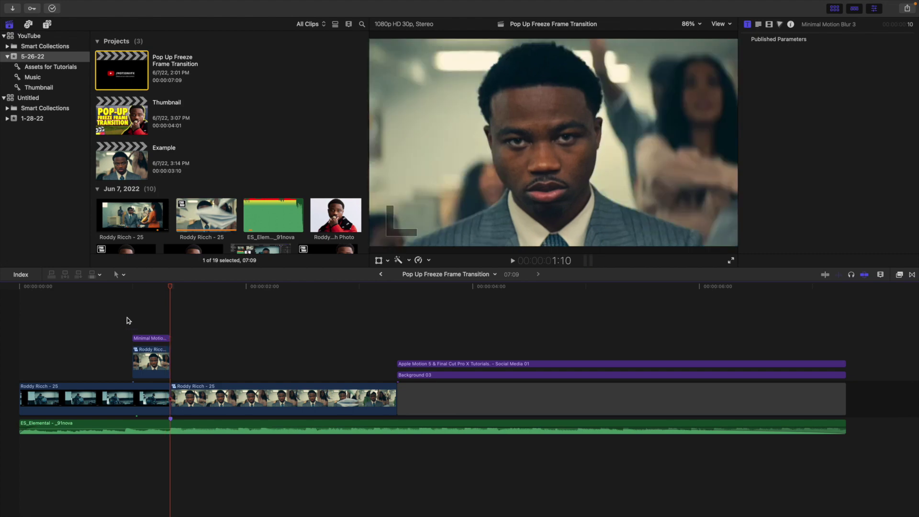
- Replay the project several times from the start of the Roddy Ricch clip, then stop playback
click(16, 329)
key(space)
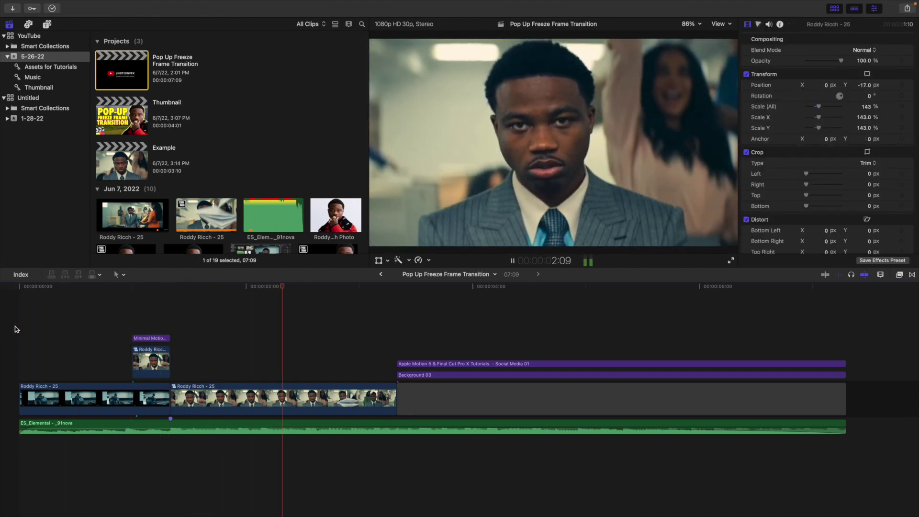
click(15, 330)
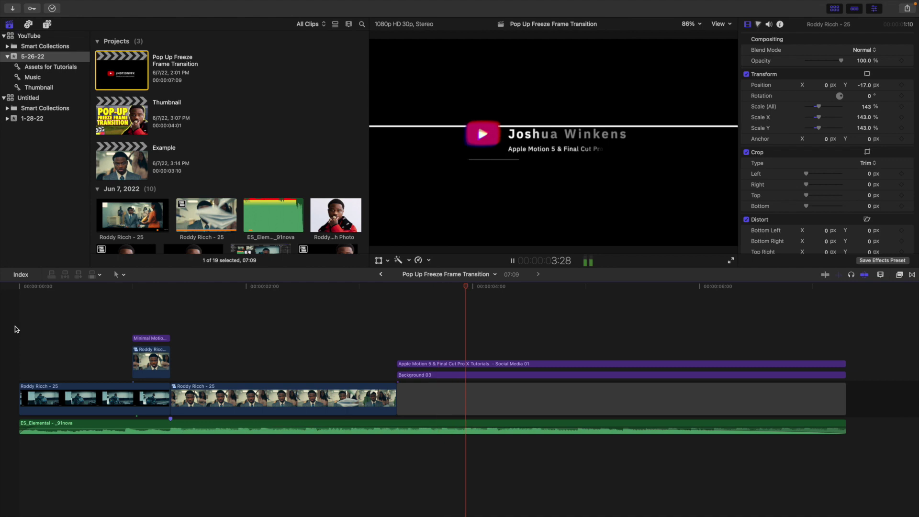
click(16, 329)
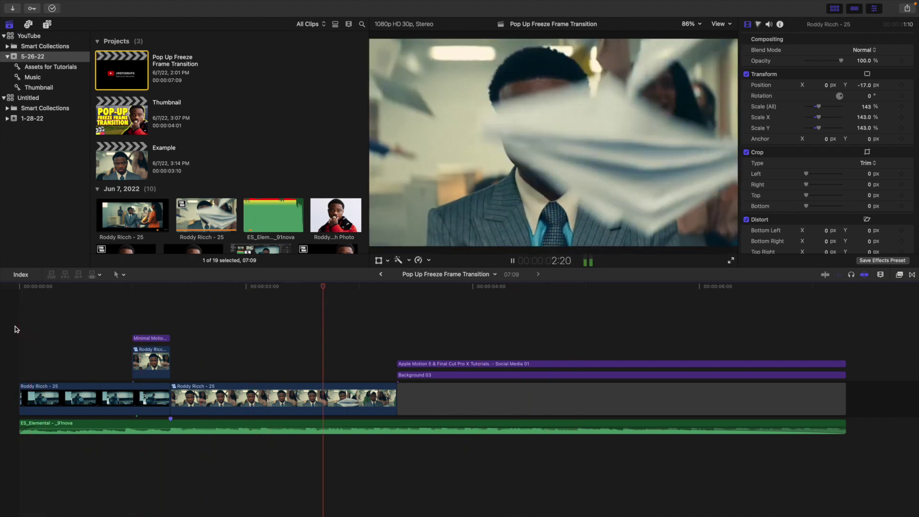
click(15, 328)
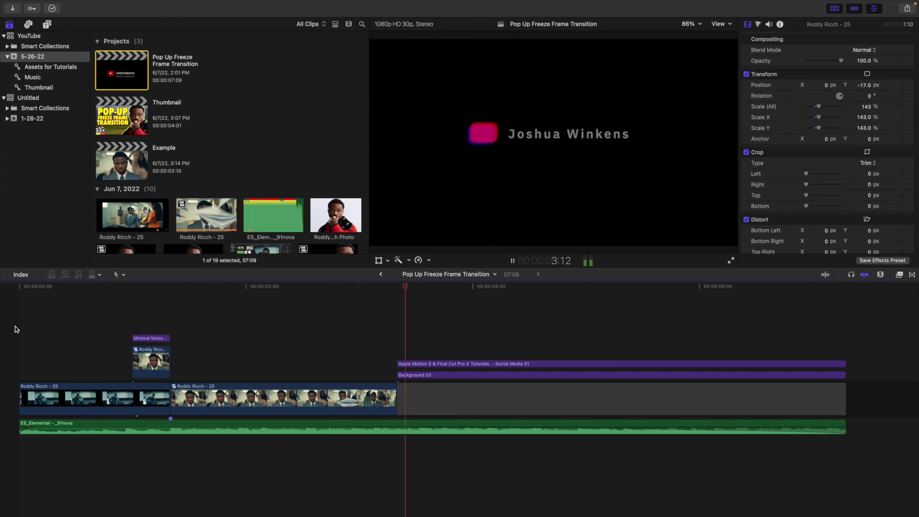
click(15, 327)
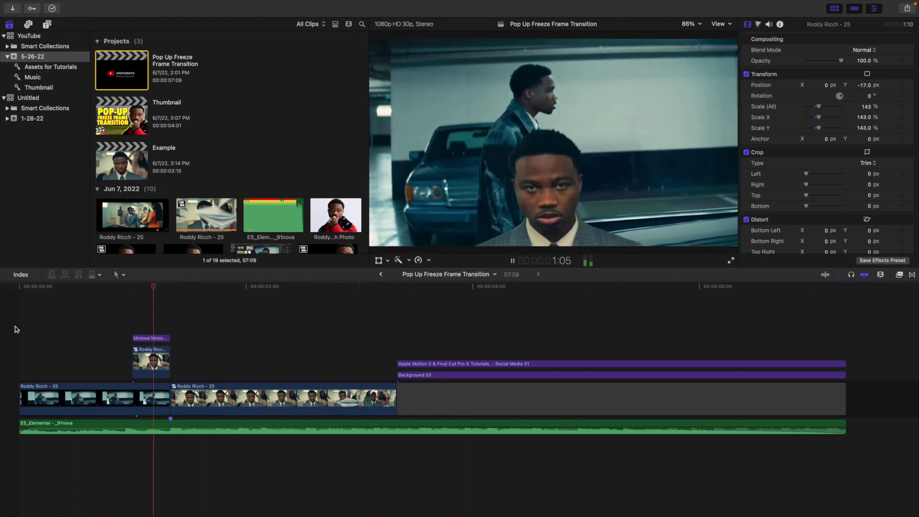
key(space)
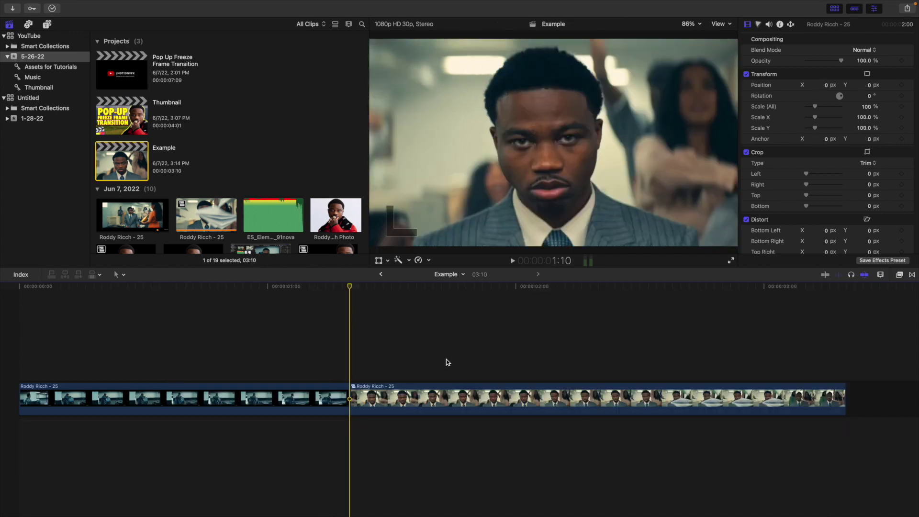
- Turn on Transform for the second Roddy Ricch clip and set the viewer zoom to 50%
click(457, 396)
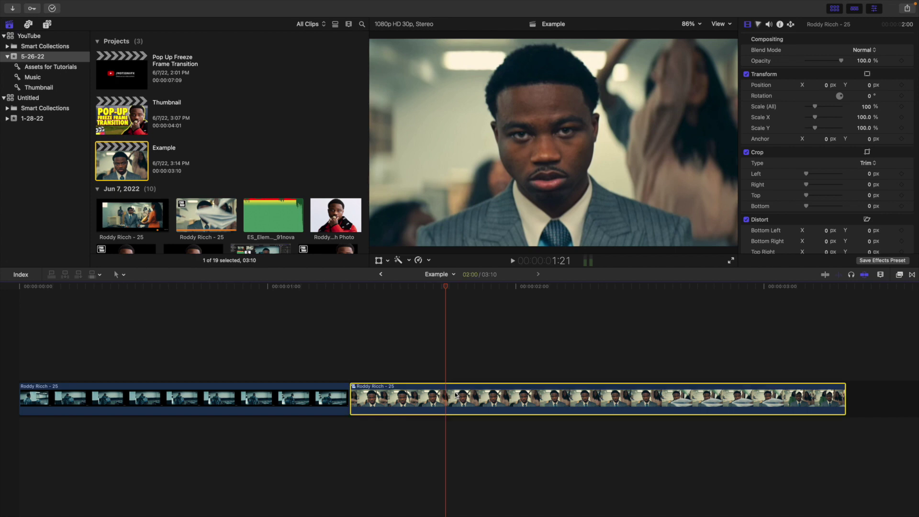
mouse_move(716, 14)
click(378, 261)
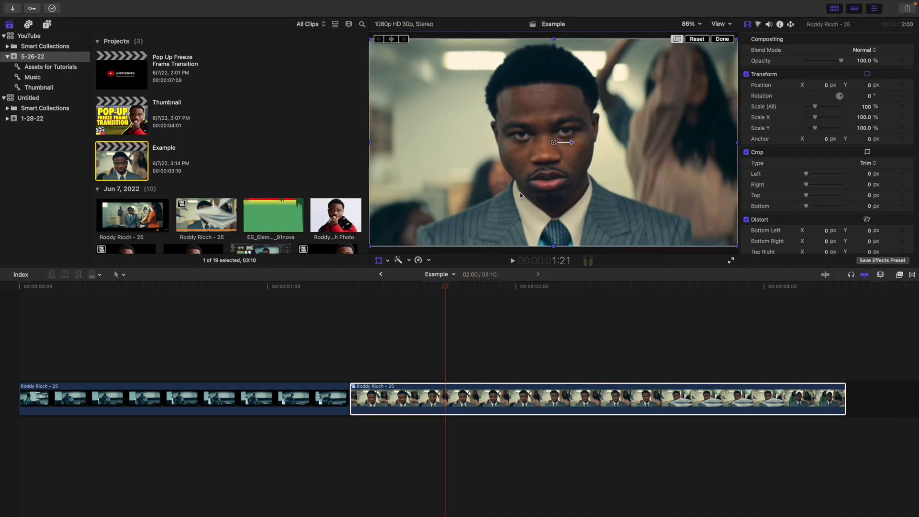
click(689, 24)
click(698, 68)
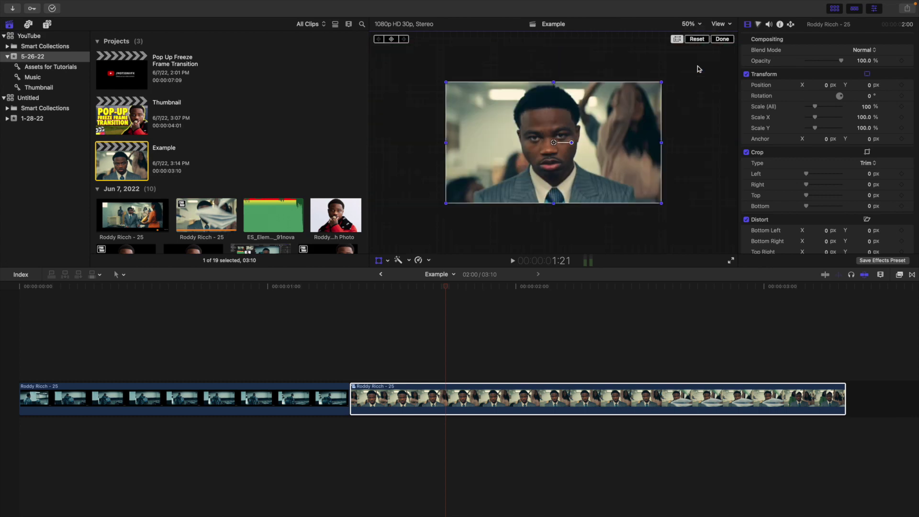
- Return the clip's scale to 100% after a test drag, then re-enter Transform on it
mouse_move(867, 106)
mouse_down()
mouse_move(861, 117)
mouse_move(867, 109)
mouse_up()
text(100)
key(Return)
click(722, 39)
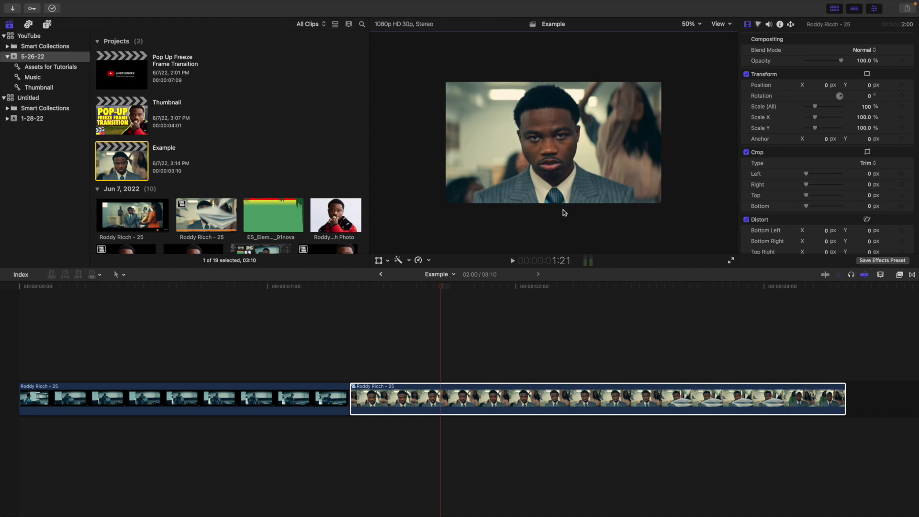
click(481, 413)
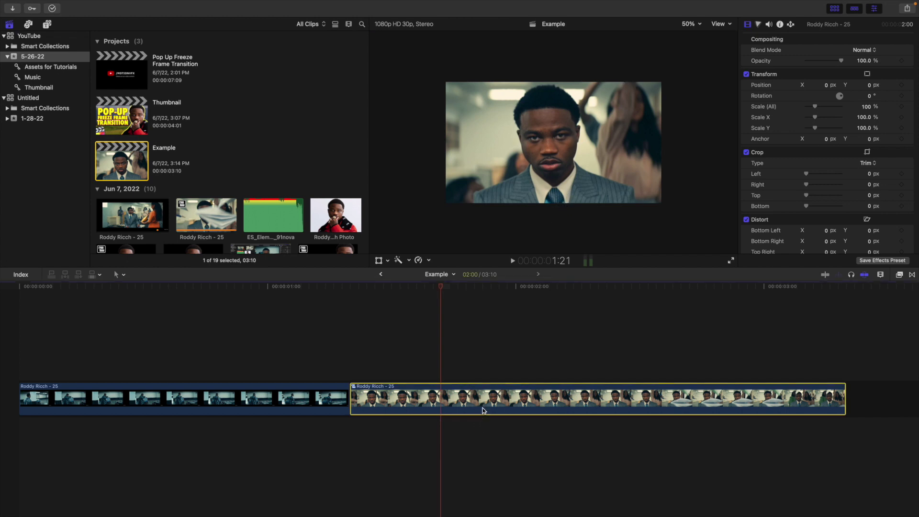
click(378, 261)
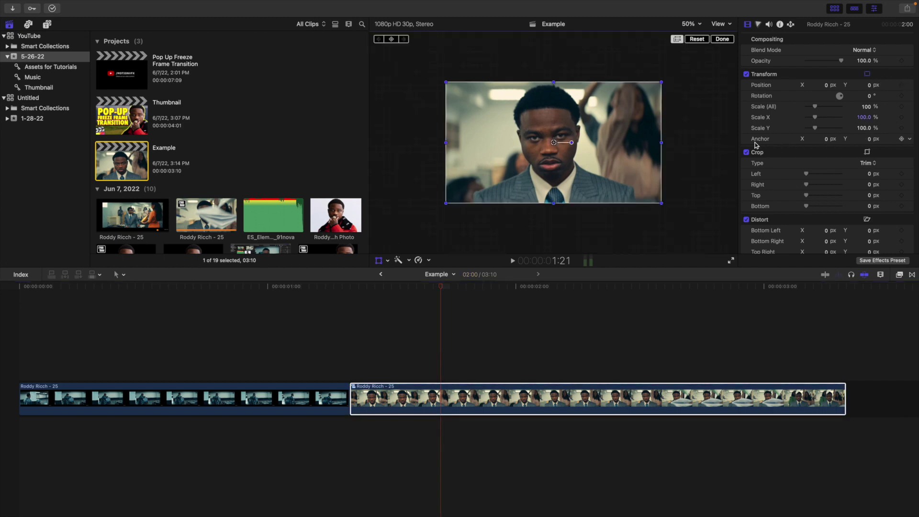
- Drag the clip's anchor point to its bottom centre, using horizon guide lines for alignment
drag(870, 140, 717, 94)
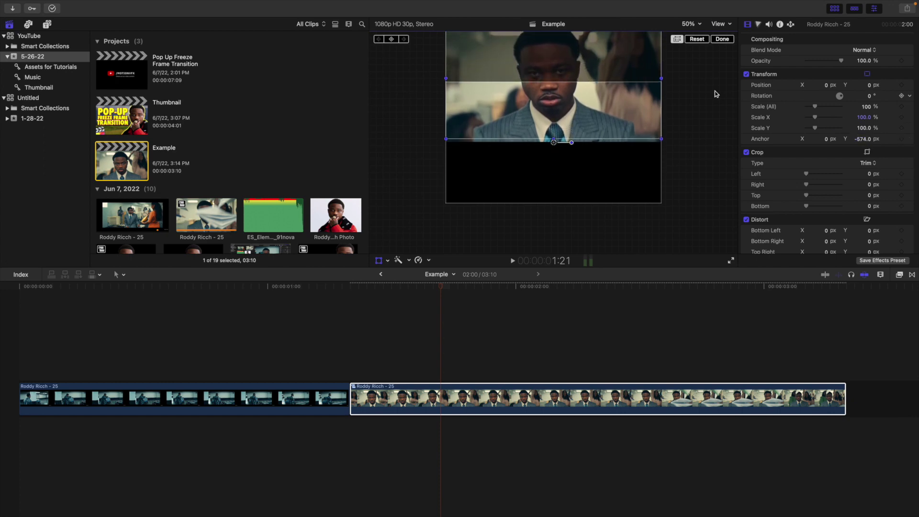
click(718, 24)
click(744, 233)
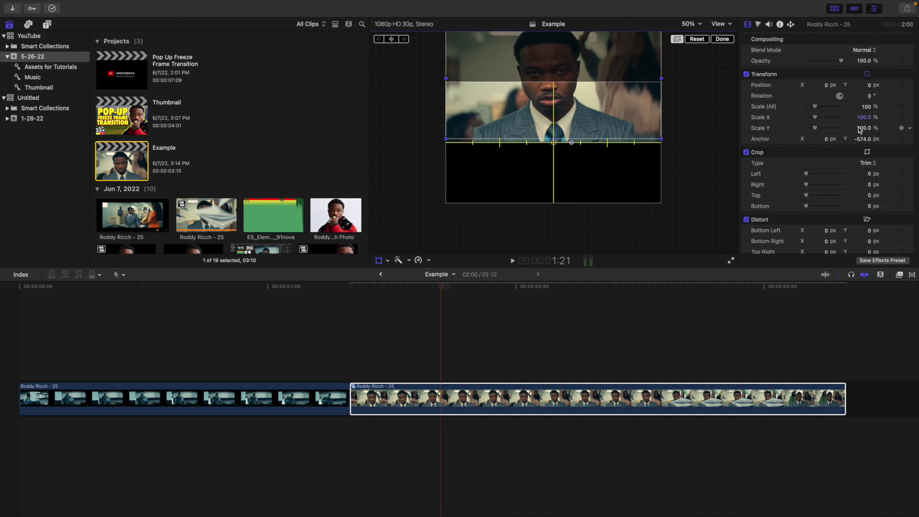
drag(860, 141, 863, 137)
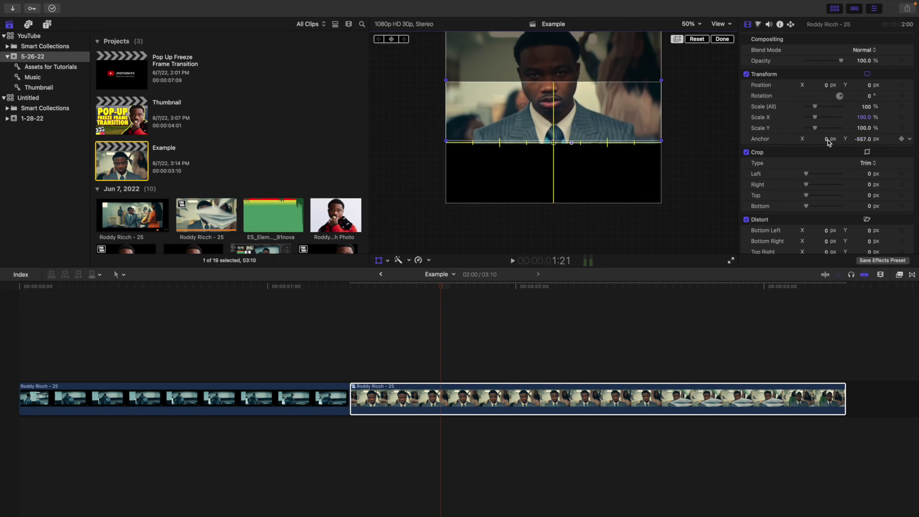
drag(822, 138, 862, 138)
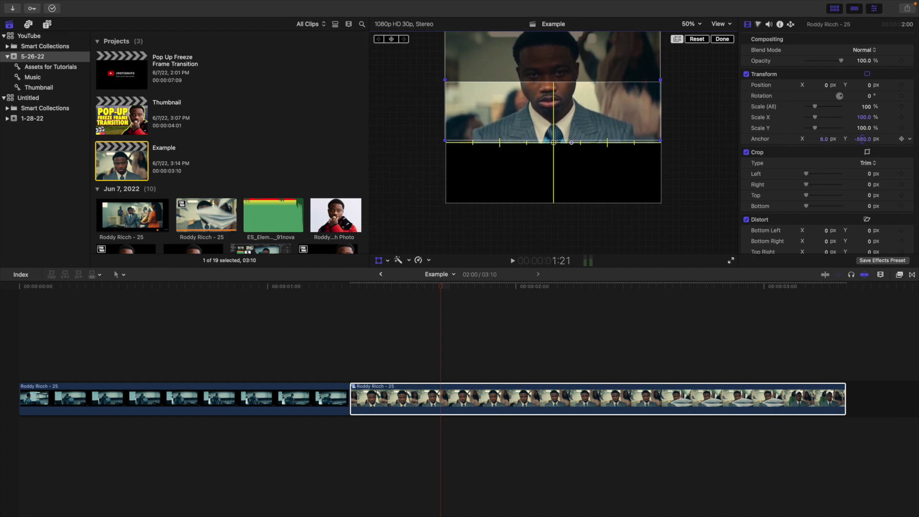
- Enlarge the clip to 105% scale and move it down in the frame
click(866, 106)
text(1)
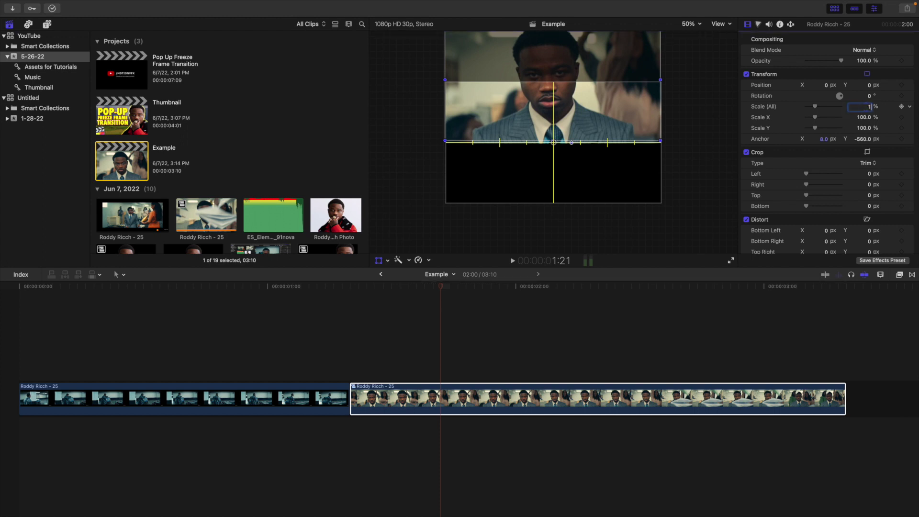
key(Return)
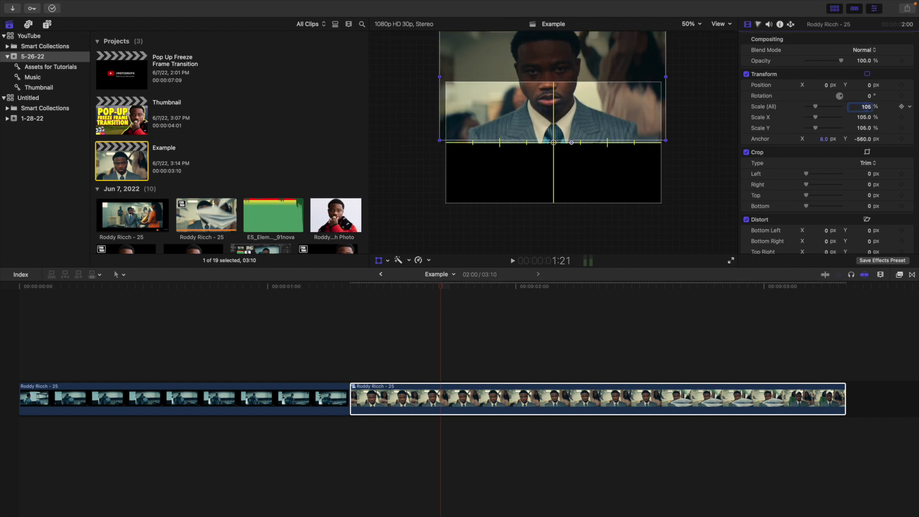
drag(540, 109, 537, 173)
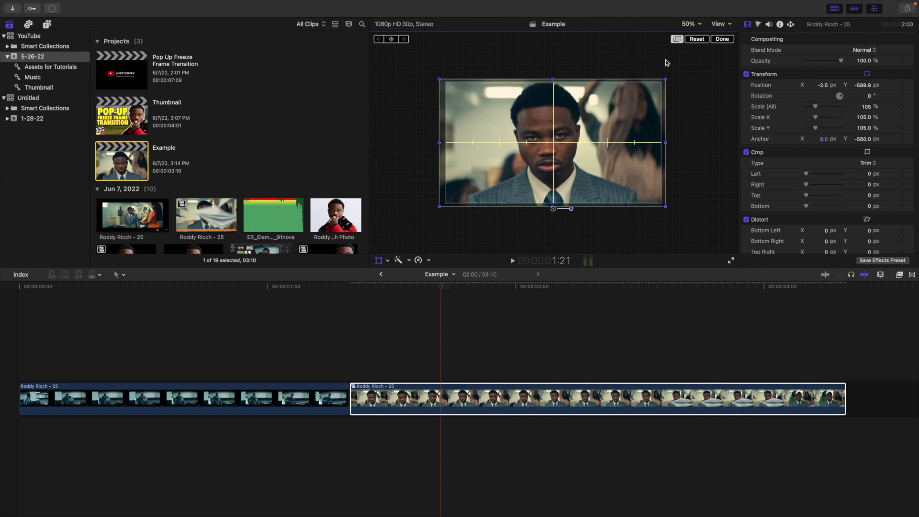
- Finish the transform, fit the viewer to the frame, and hide the horizon guide lines
click(722, 39)
click(690, 24)
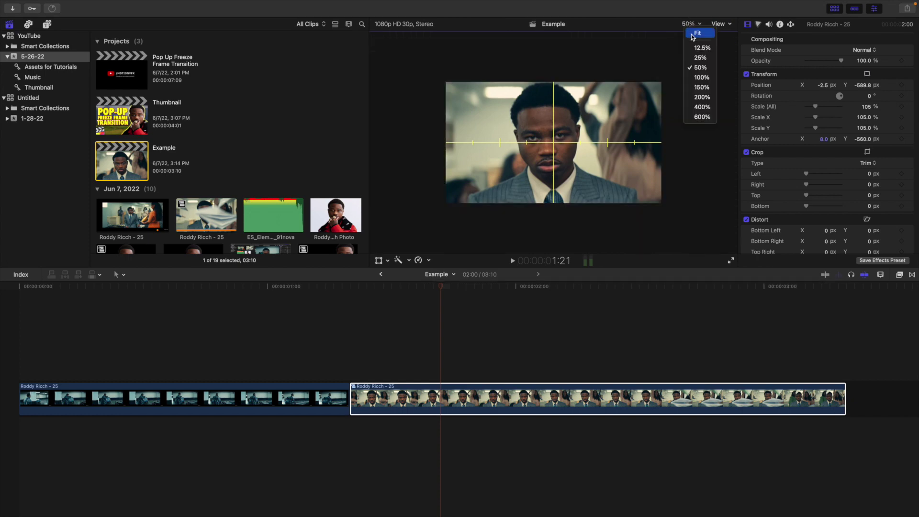
click(694, 34)
click(719, 24)
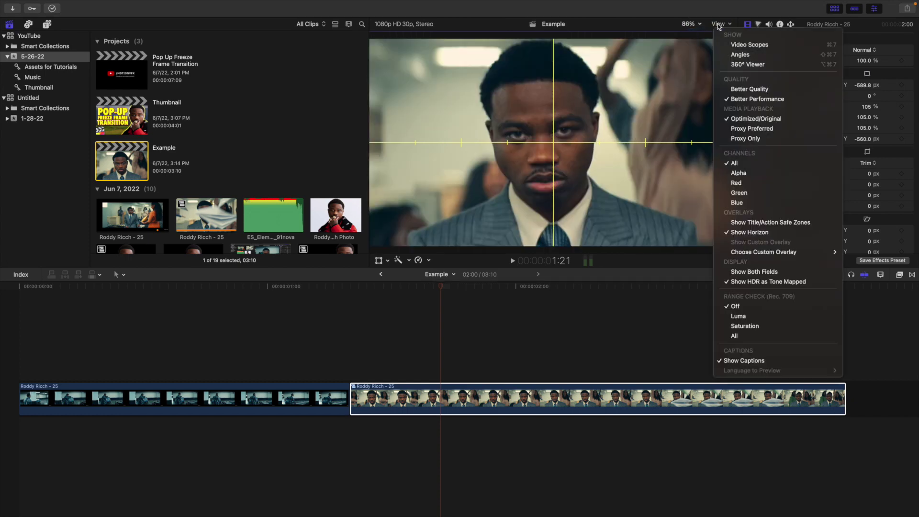
click(739, 232)
- Test-shrink the second clip toward its bottom edge, then undo back to 105% scale
click(627, 397)
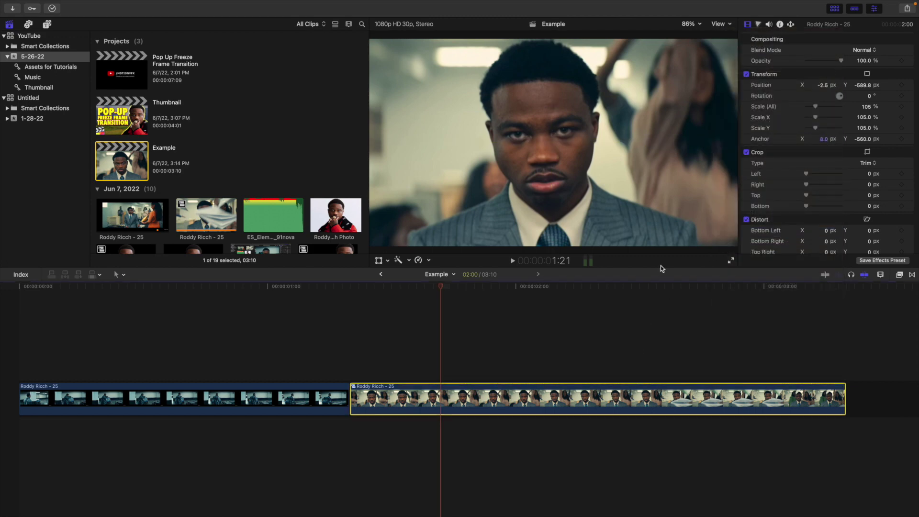
mouse_move(867, 109)
mouse_down()
mouse_move(861, 129)
mouse_move(867, 109)
mouse_up()
key(super+z)
mouse_move(868, 109)
mouse_down()
mouse_move(868, 129)
mouse_move(869, 110)
mouse_up()
key(super+z)
- Apply a Retime Hold to the start of the second clip, freezing its first frame
click(377, 339)
click(390, 395)
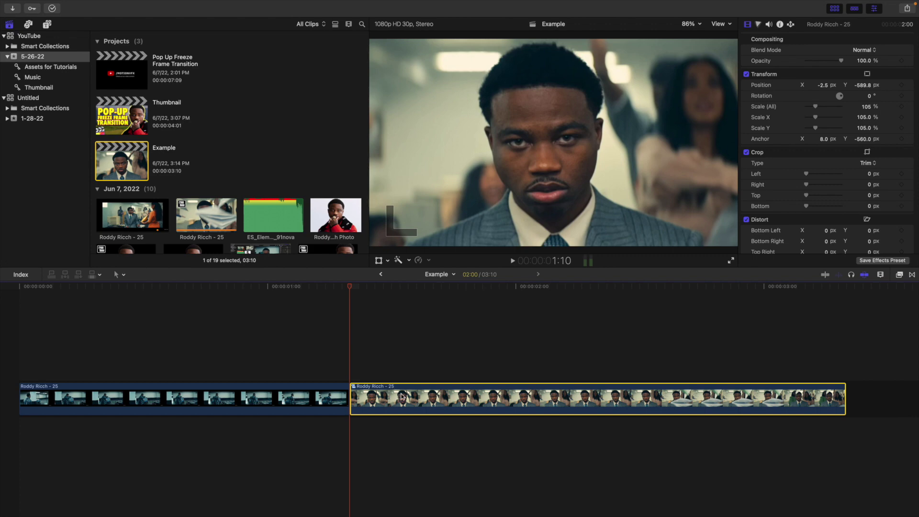
click(384, 370)
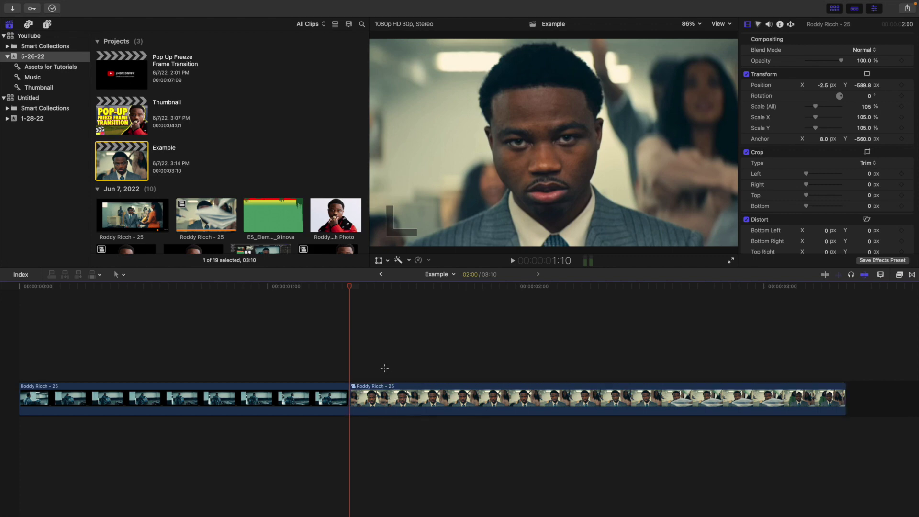
click(378, 400)
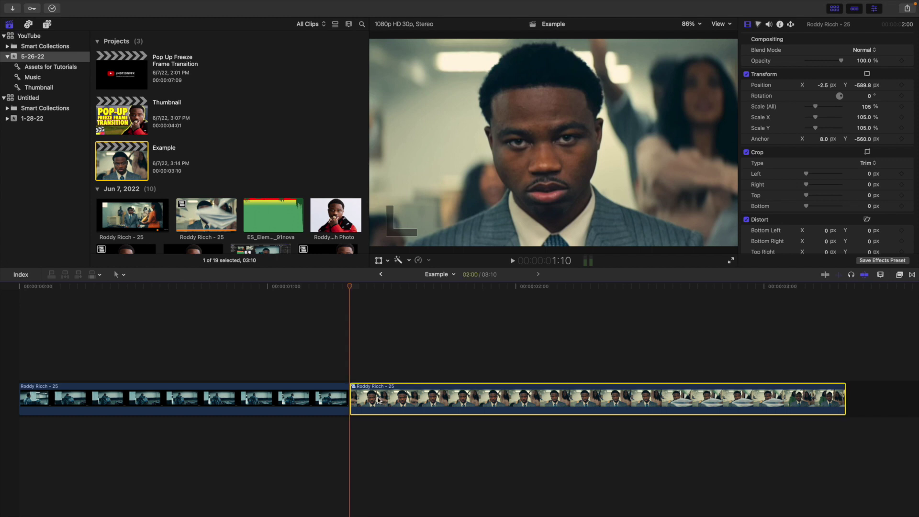
click(429, 261)
click(435, 301)
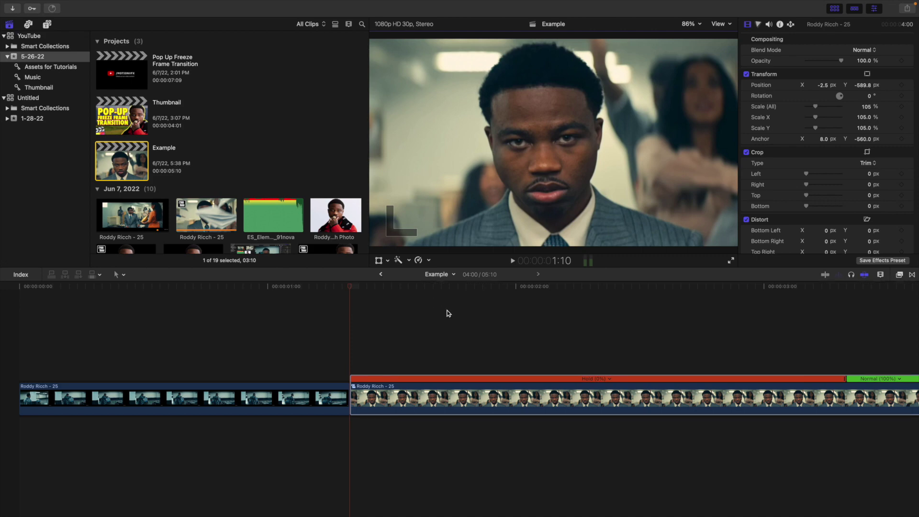
- Zoom the timeline in around the end of the hold
scroll(641, 346, right, 5)
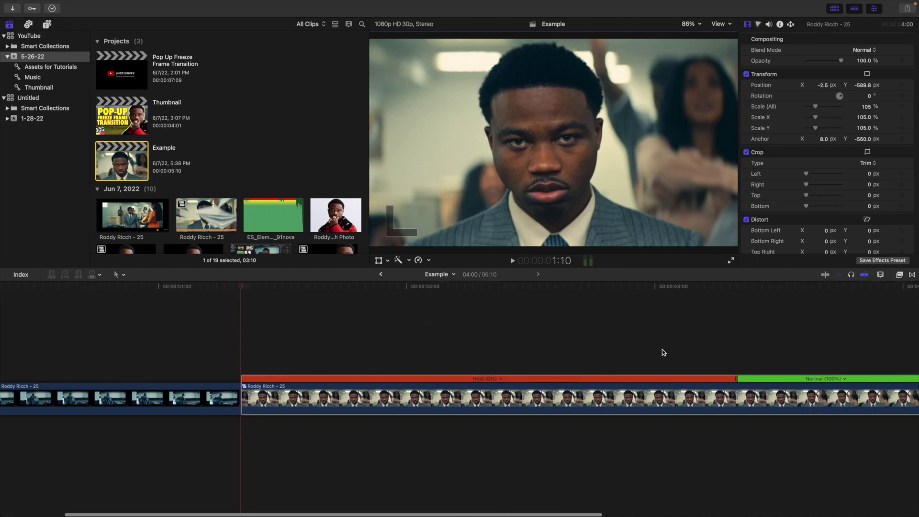
click(722, 354)
key(super+equal)
key(super+equal)
key(super+equal)
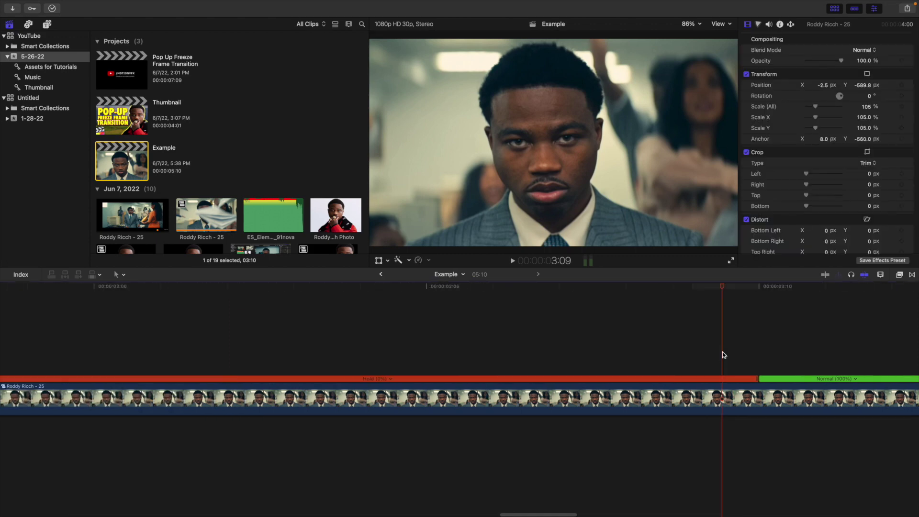
- Blade the second clip at the frame where the hold ends
scroll(717, 354, right, 3)
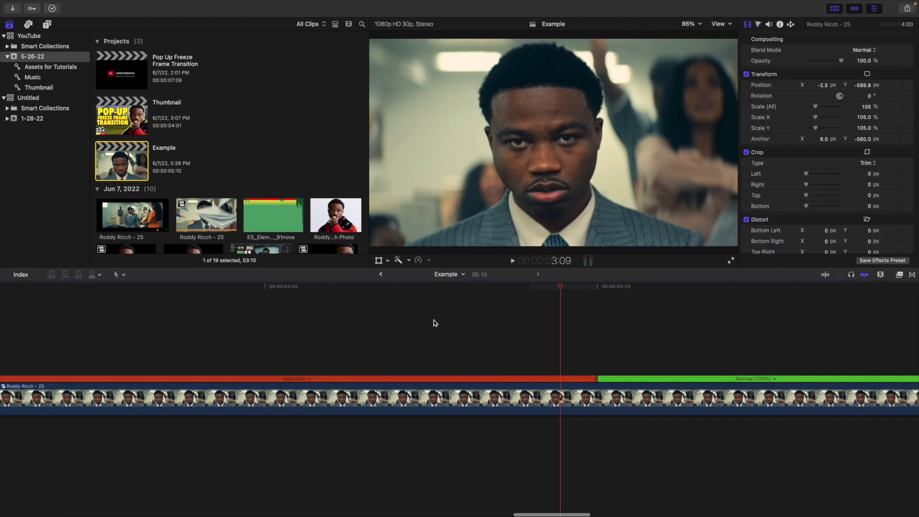
key(Right)
key(Right)
key(Left)
key(Left)
key(Right)
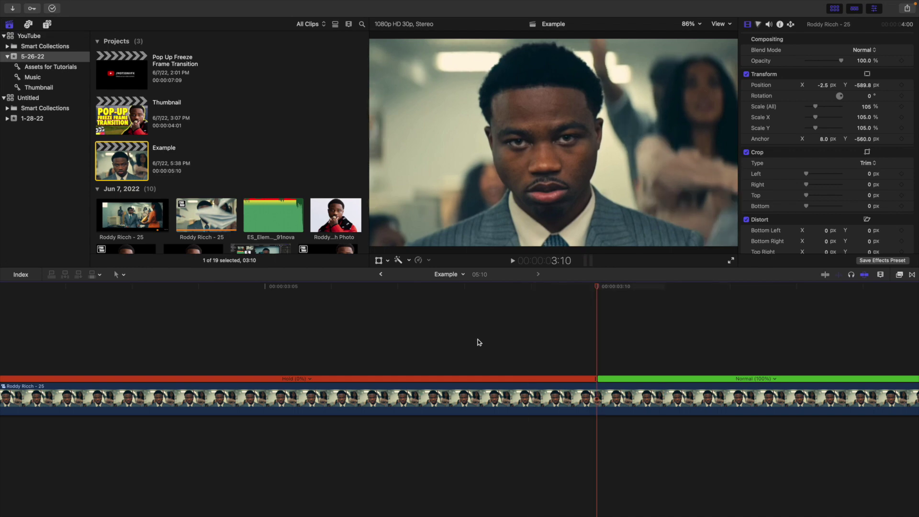
click(604, 401)
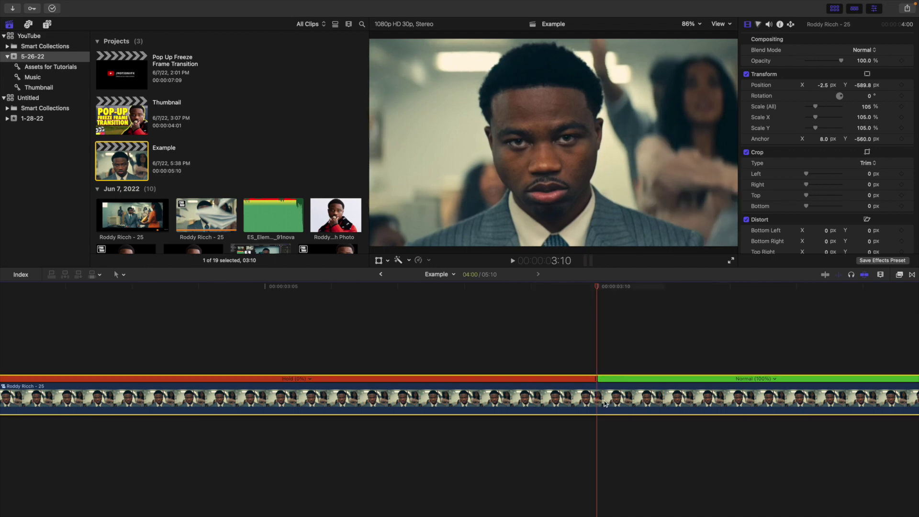
key(super+b)
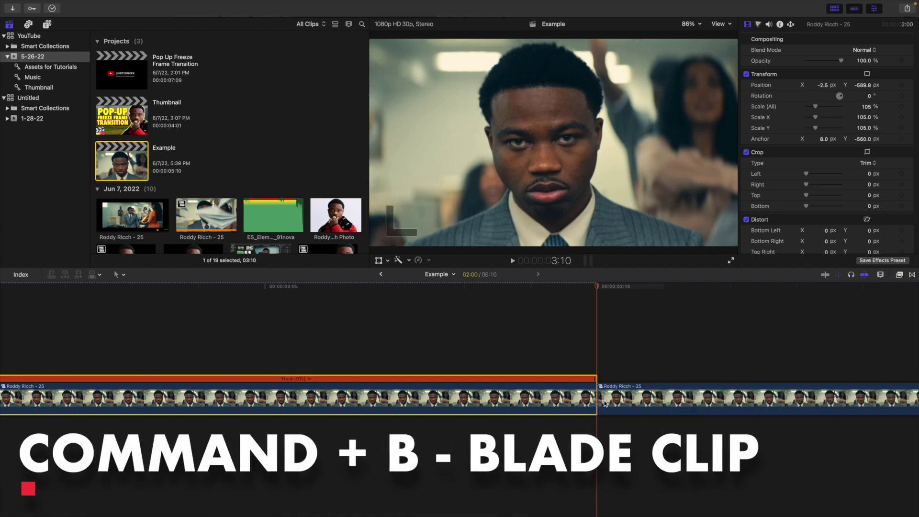
- Set the hold segment's duration to 10 frames and hide the speed bar
key(shift+z)
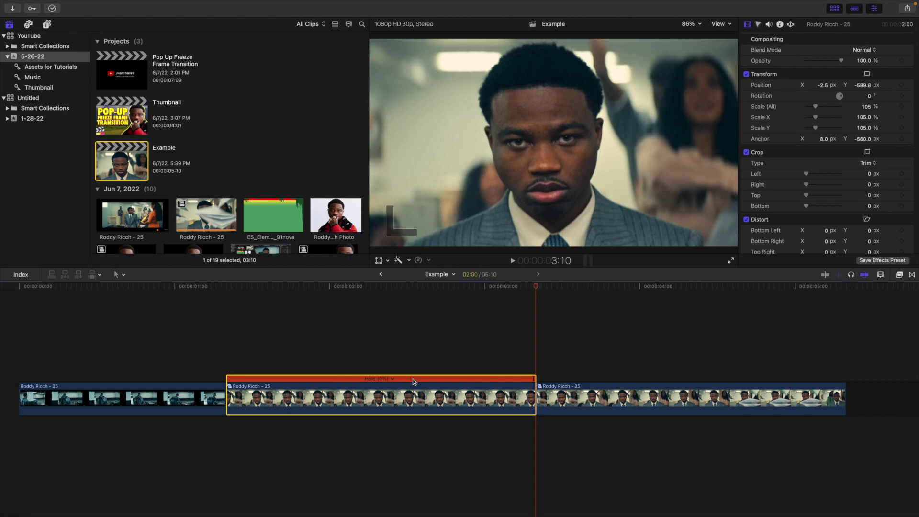
key(ctrl+d)
text(10)
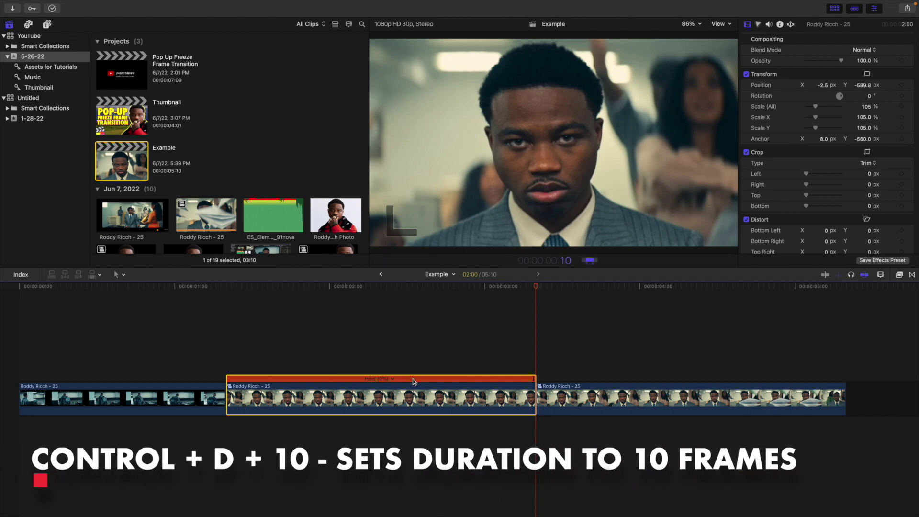
key(Return)
key(super+r)
- Drag the 10-frame hold up above the primary storyline as a connected clip
key(super+equal)
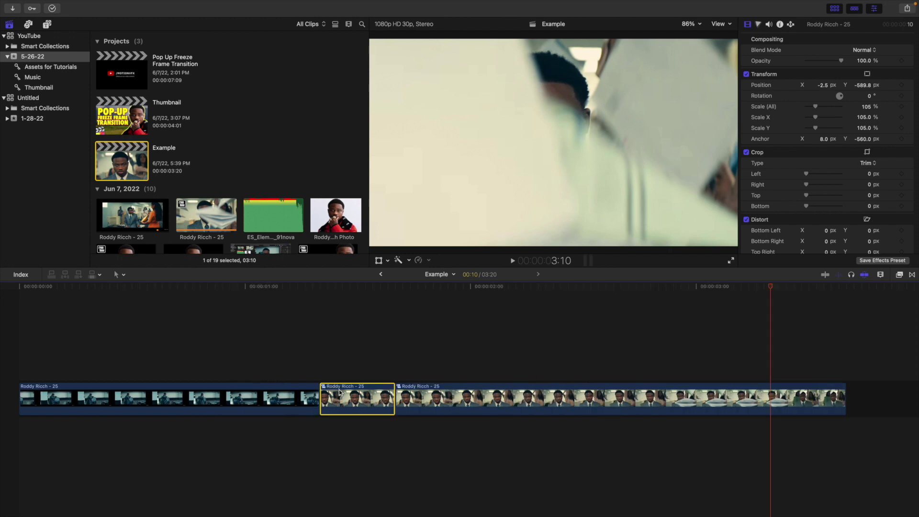
drag(341, 391, 283, 337)
click(283, 337)
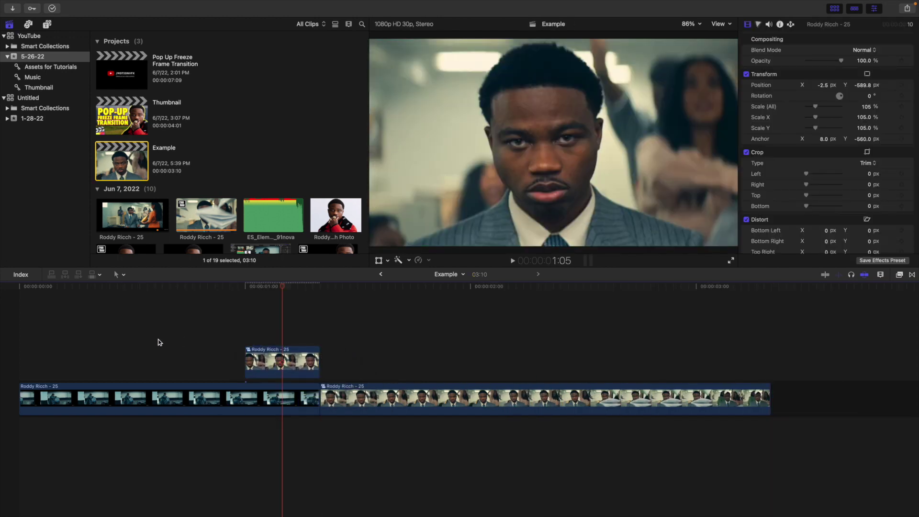
- Preview the project from the start and park the playhead on the freeze frame
key(Home)
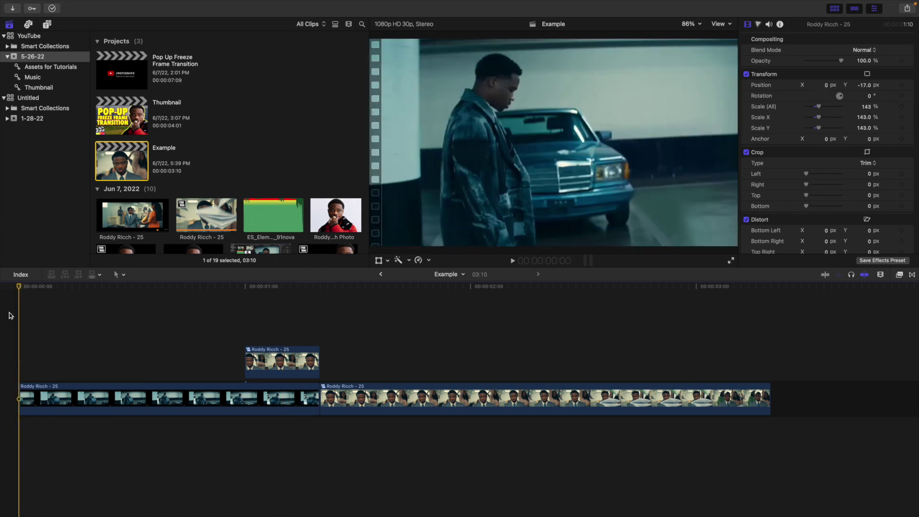
key(space)
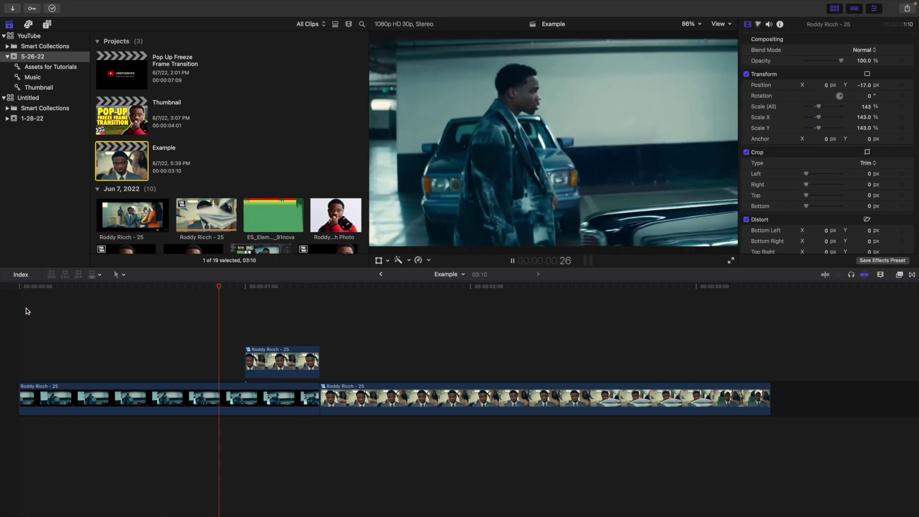
key(Home)
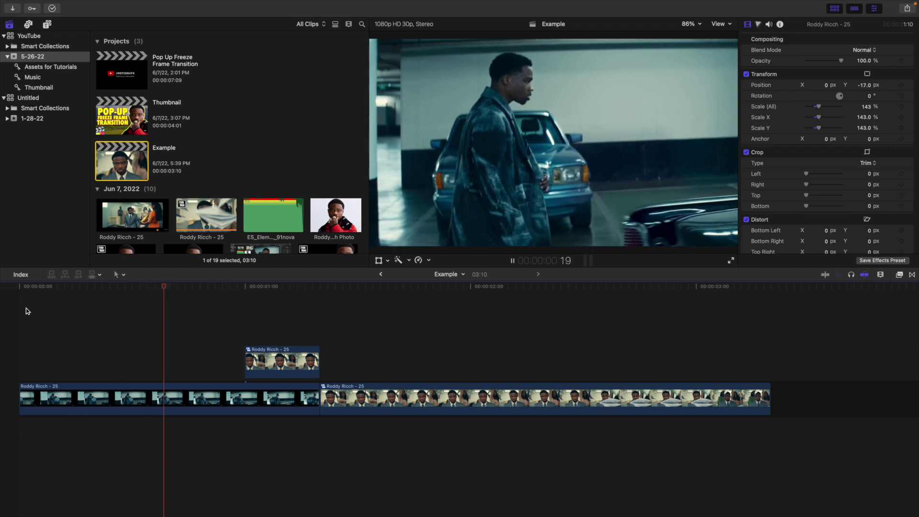
key(space)
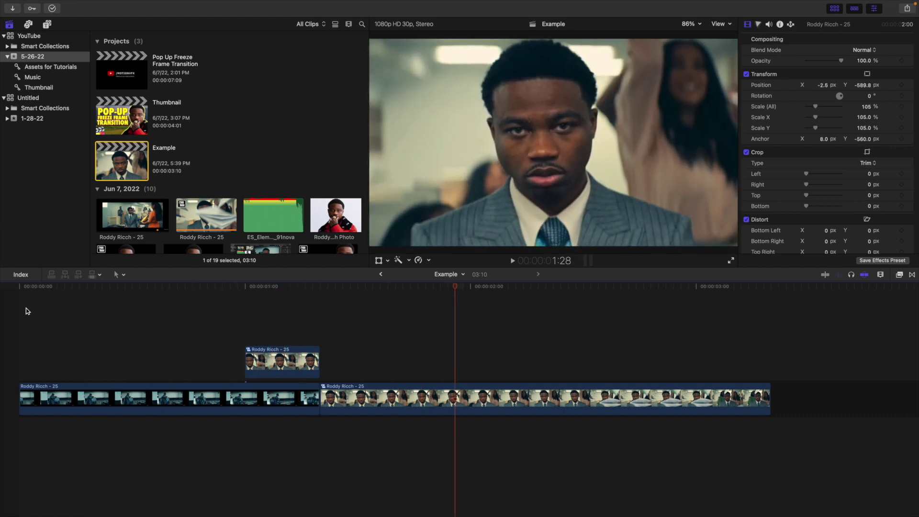
click(279, 351)
- Drag the Draw Mask effect from the Masks category onto the connected freeze-frame clip
click(279, 356)
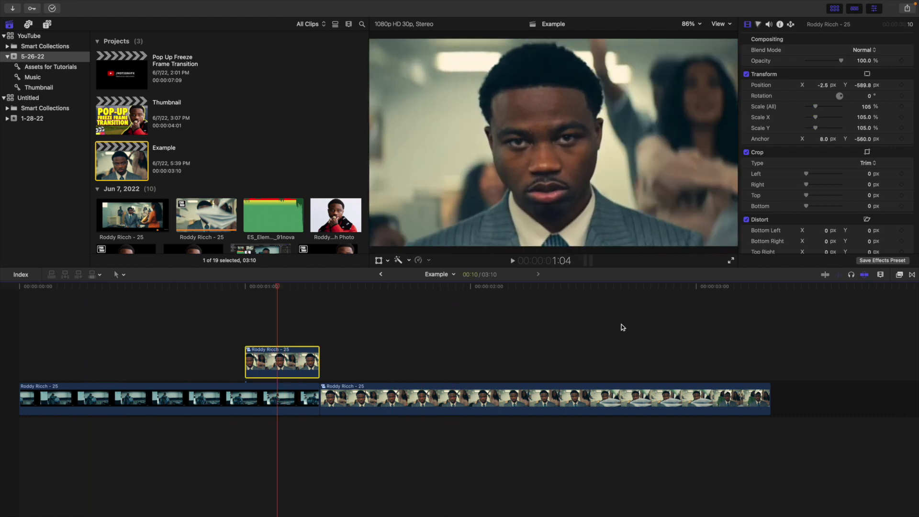
click(898, 274)
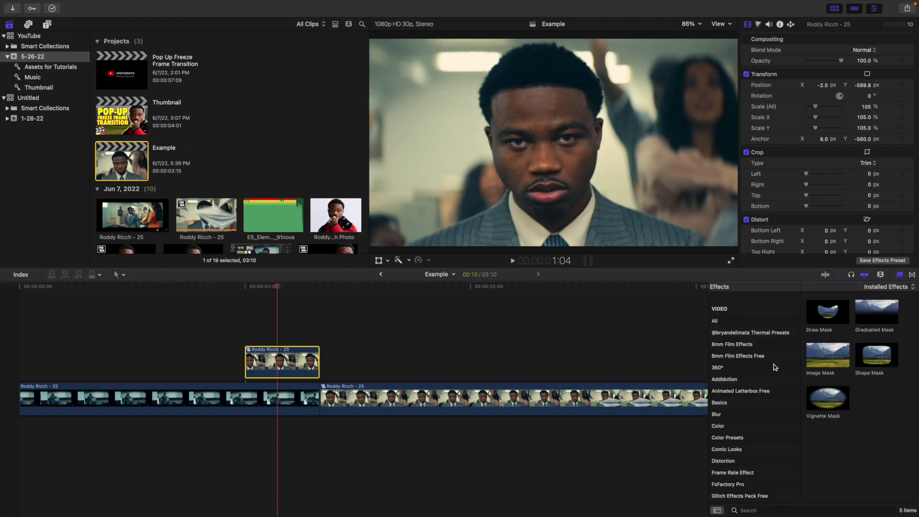
scroll(747, 372, down, 8)
click(727, 378)
mouse_move(820, 336)
mouse_down()
mouse_move(622, 323)
mouse_move(300, 342)
mouse_move(289, 359)
mouse_up()
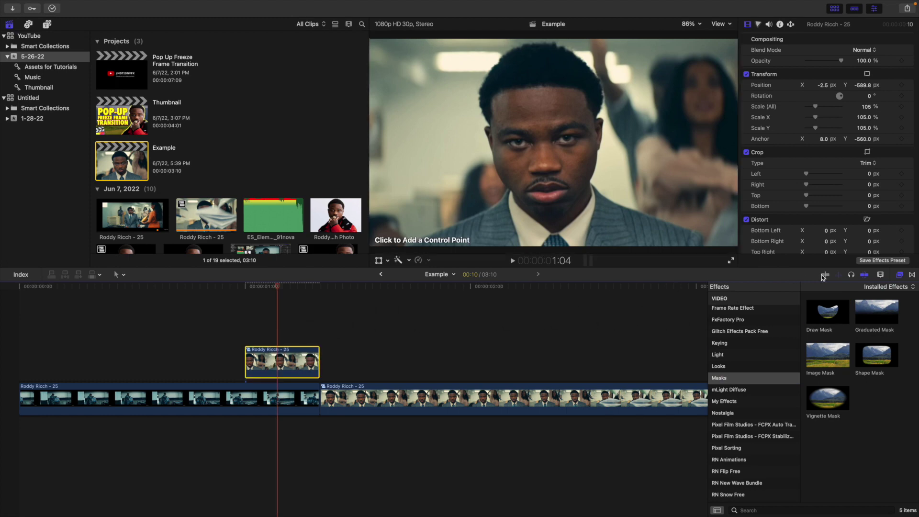
click(899, 274)
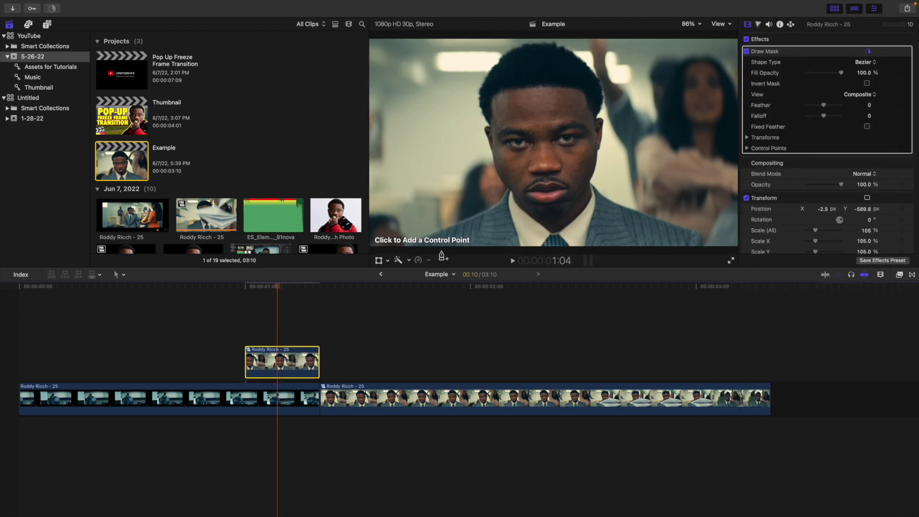
- Place mask points from the man's left shoulder up along his hairline and across the top
click(450, 226)
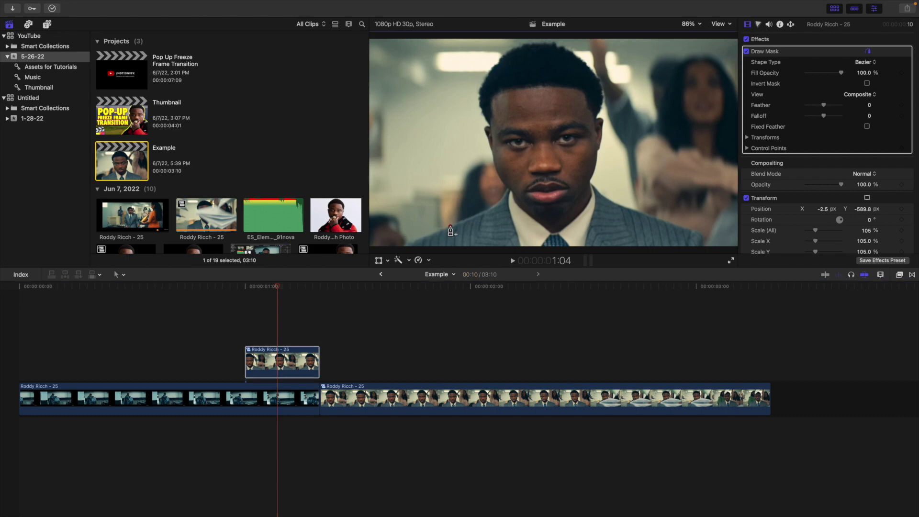
click(479, 215)
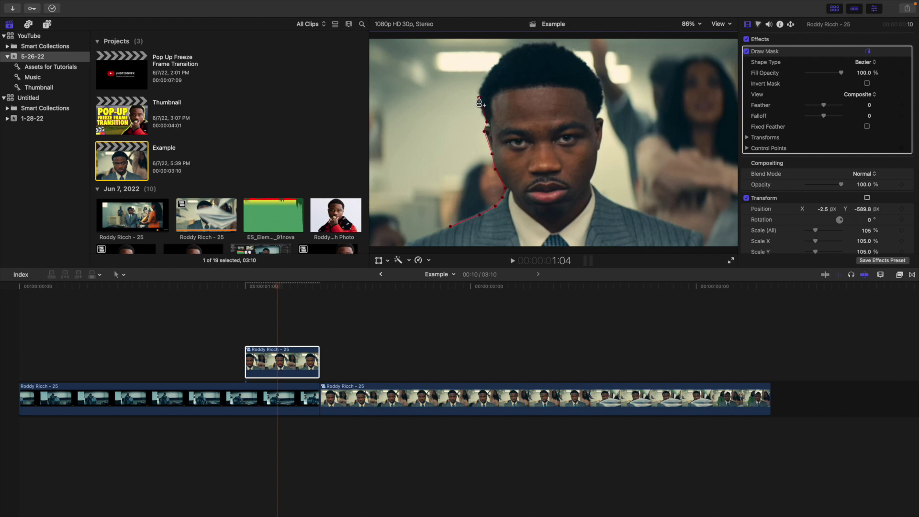
click(490, 68)
click(512, 47)
click(543, 44)
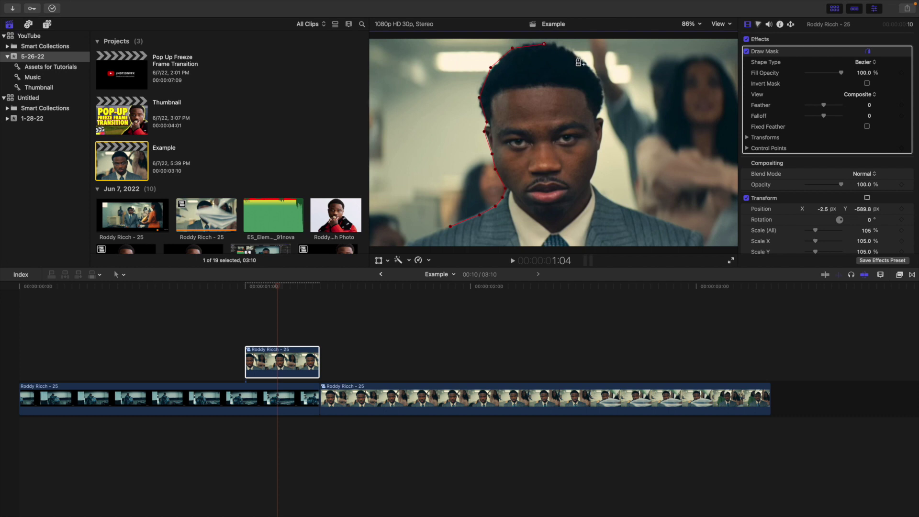
- Trace the mask down his right side and shoulder, close it across the bottom, and hide the outline
click(600, 83)
click(595, 167)
click(591, 183)
click(613, 202)
click(657, 221)
click(405, 250)
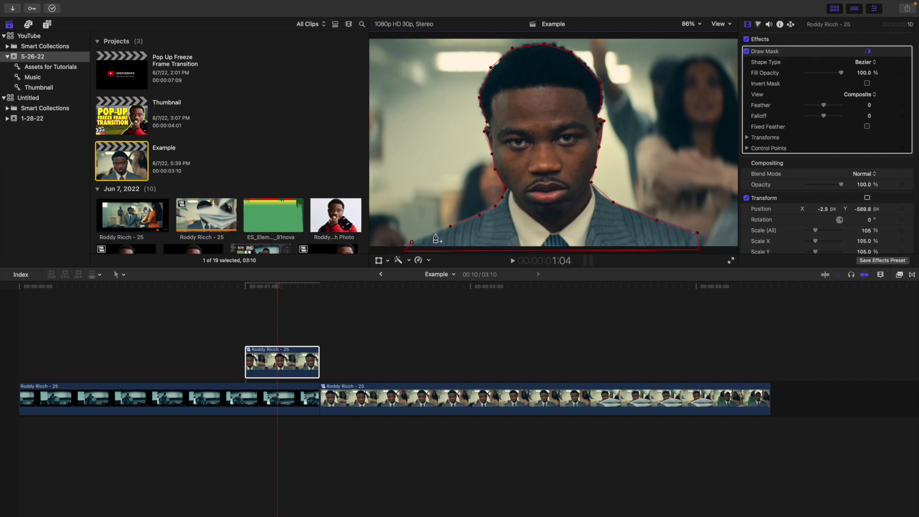
click(777, 211)
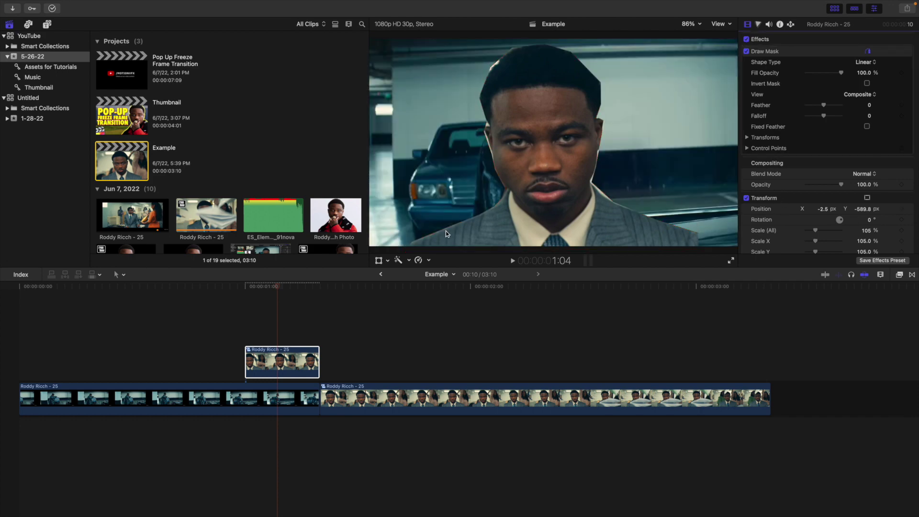
click(19, 305)
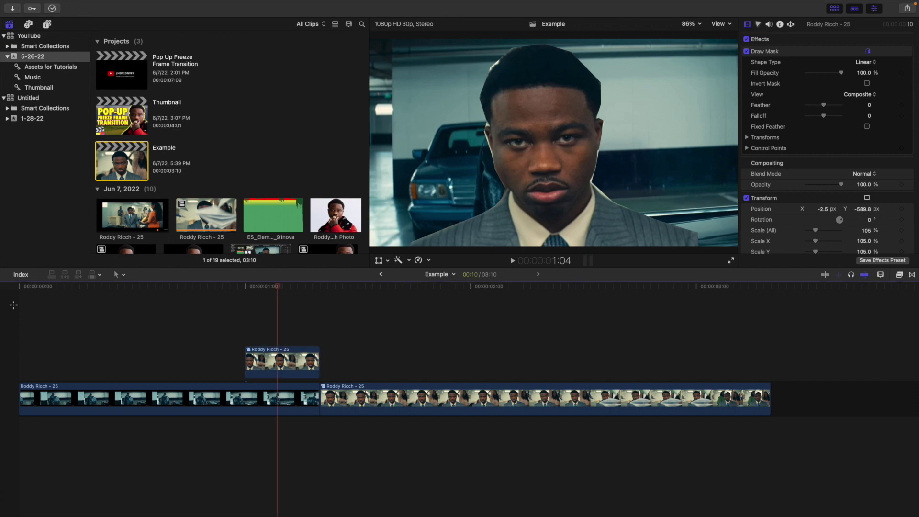
key(space)
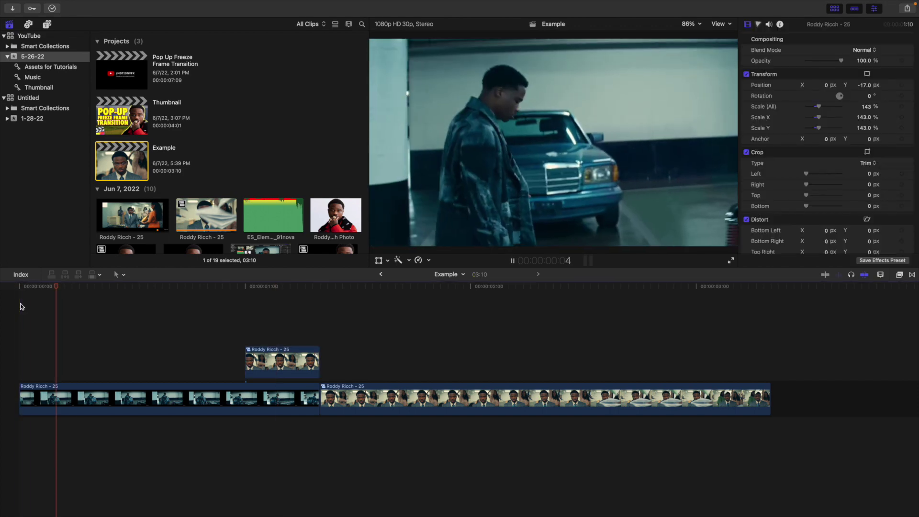
click(21, 307)
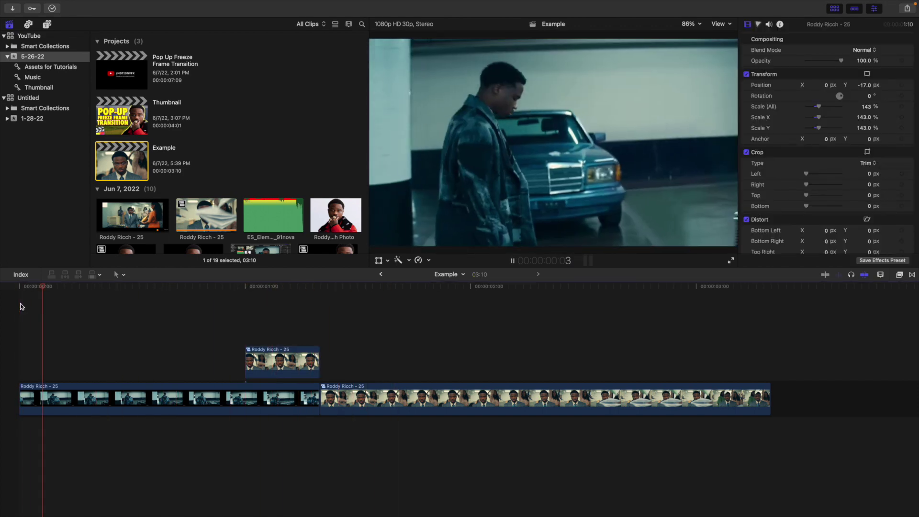
key(space)
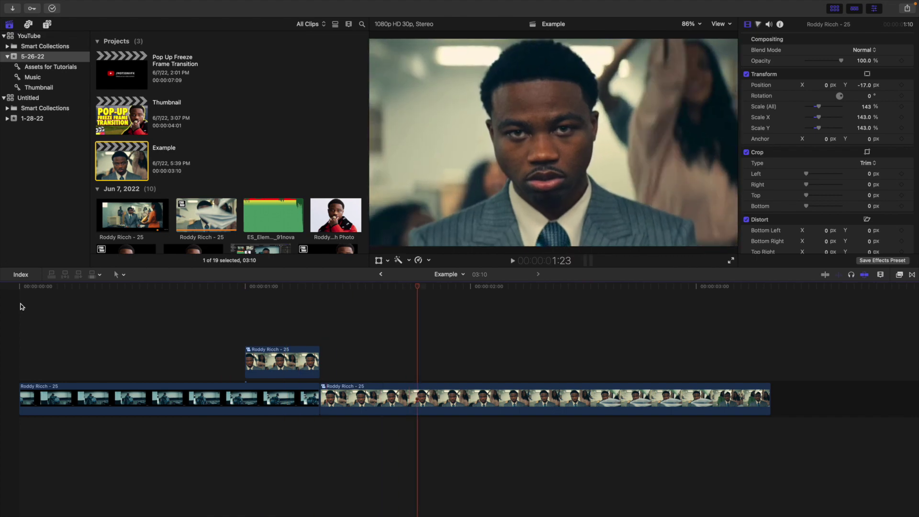
- At 1:00, set the cutout clip's Scale (All) to 0% and add a keyframe
click(245, 316)
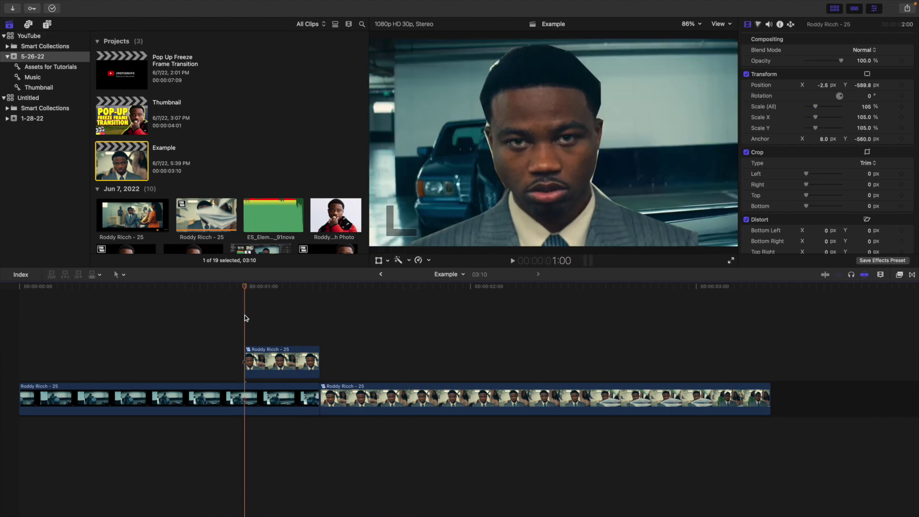
click(265, 359)
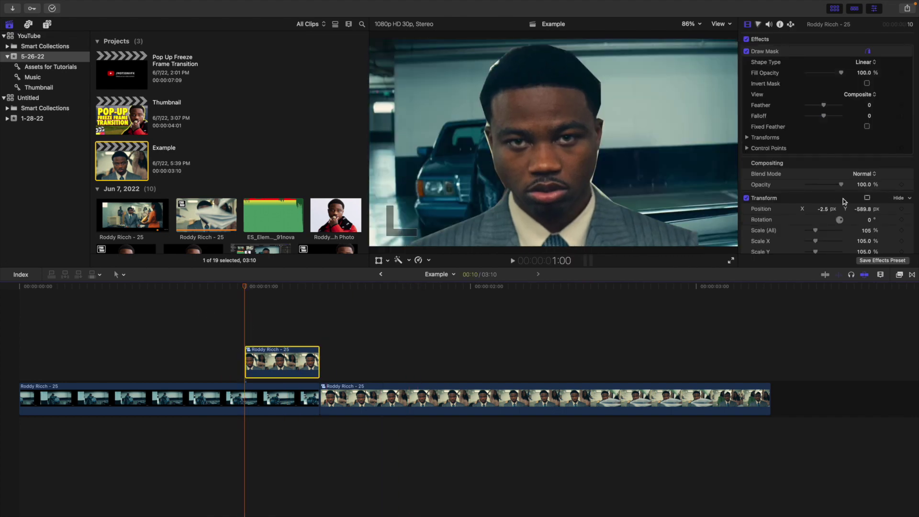
scroll(843, 201, down, 3)
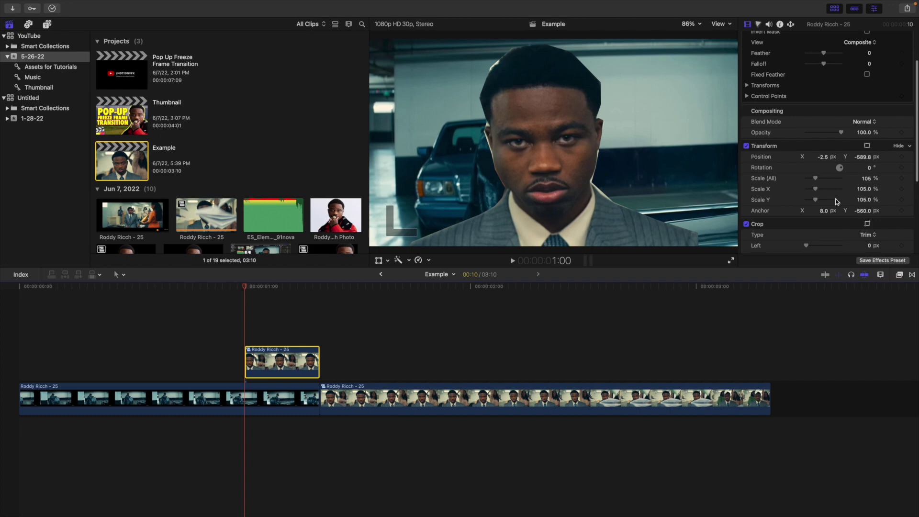
click(867, 179)
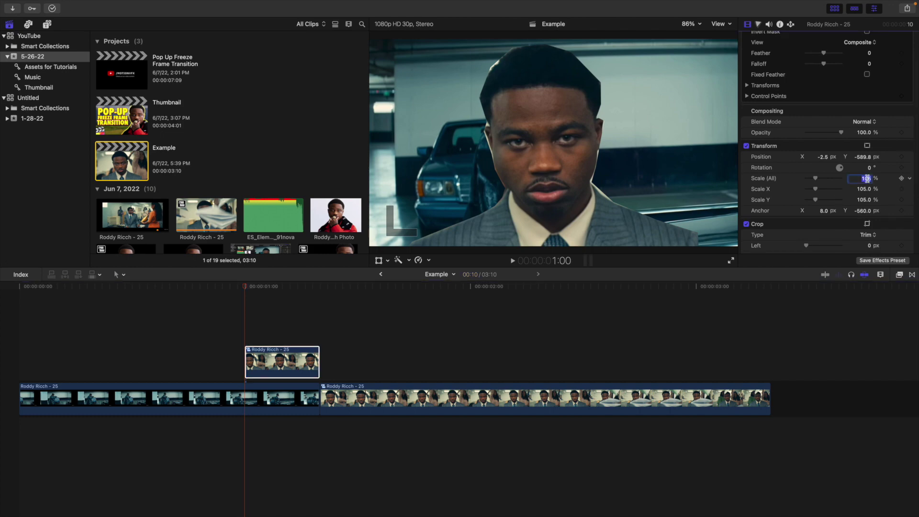
text(0)
key(Return)
click(309, 360)
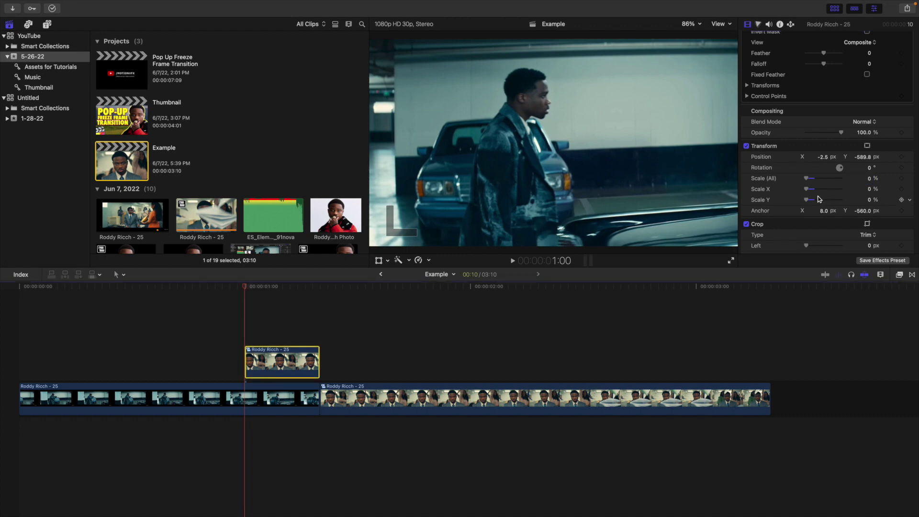
click(902, 179)
- At 1:10, set Scale (All) to 105% for the second keyframe
key(Down)
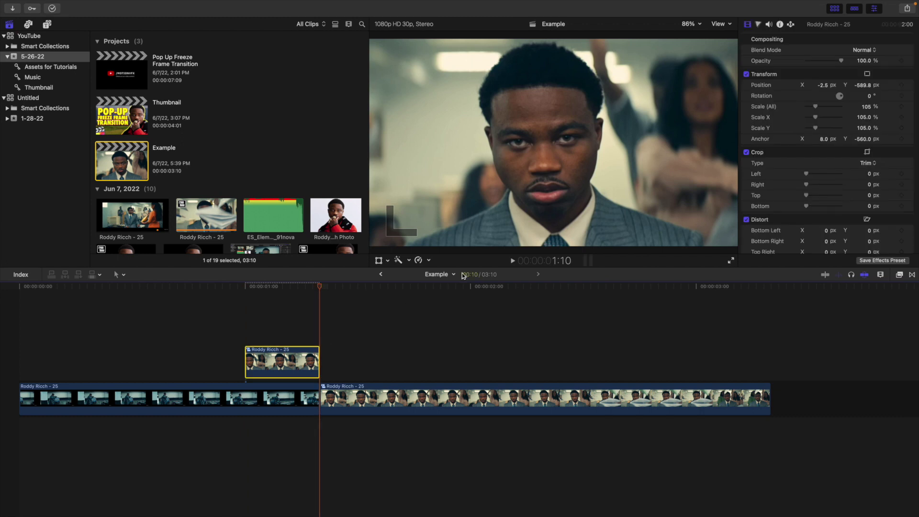
scroll(795, 152, up, 5)
scroll(778, 154, down, 3)
drag(870, 159, 871, 164)
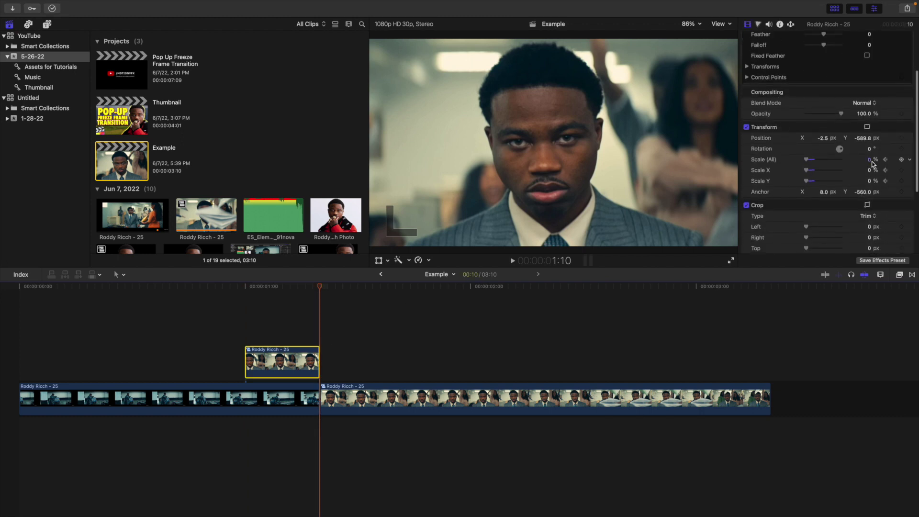
click(870, 159)
text(105)
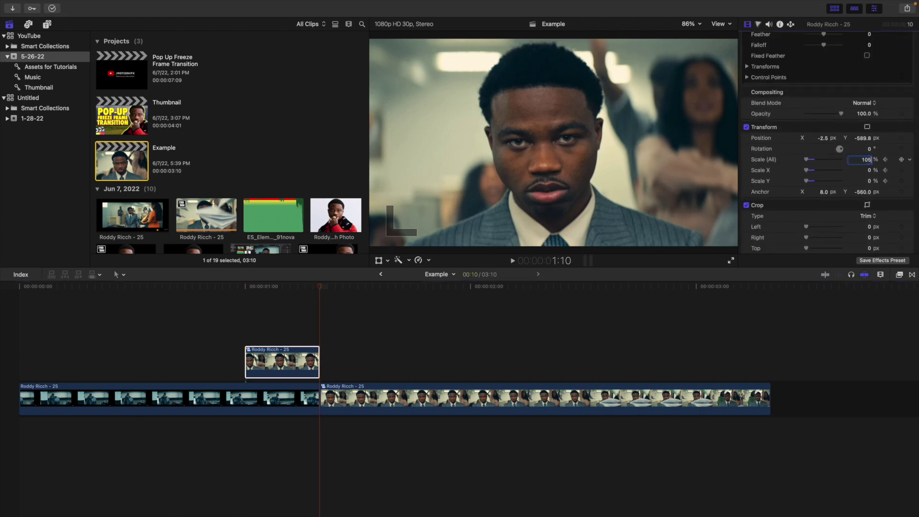
key(Return)
- Step frame by frame from 1:00 to check the cutout growing, then deselect it
click(248, 328)
click(261, 356)
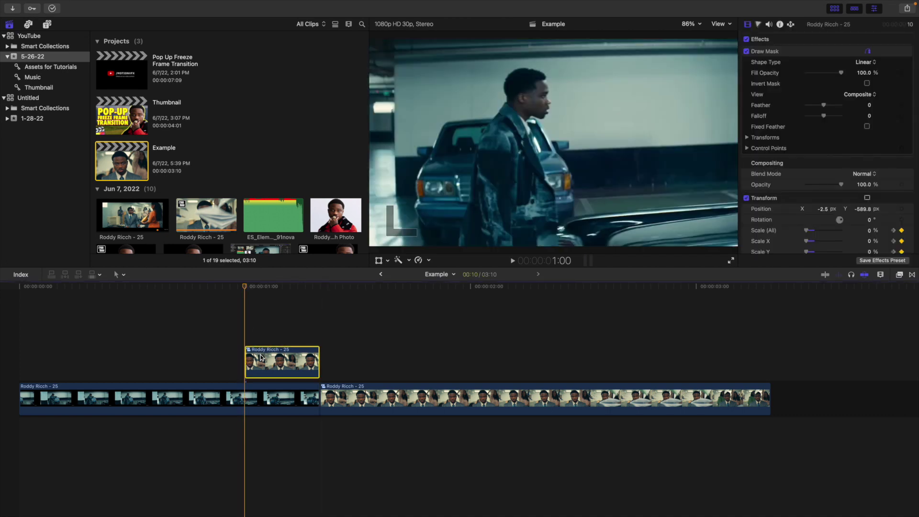
scroll(802, 221, down, 3)
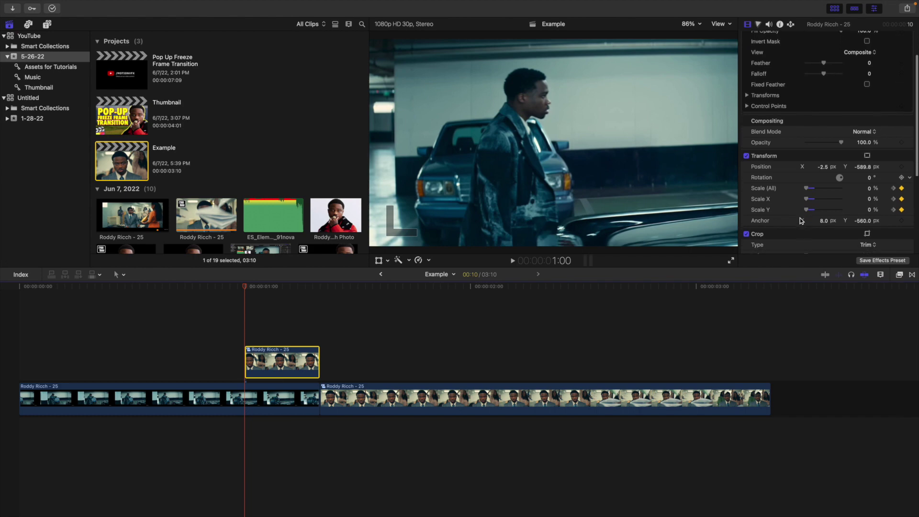
key(Right)
key(Right)
key(Right)
key(Right)
key(Right)
key(Right)
key(Right)
key(Right)
key(Right)
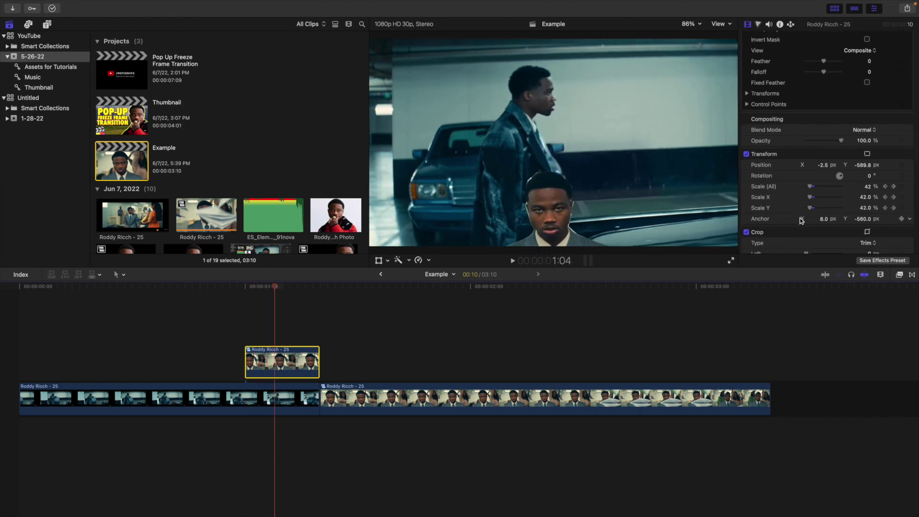
key(Right)
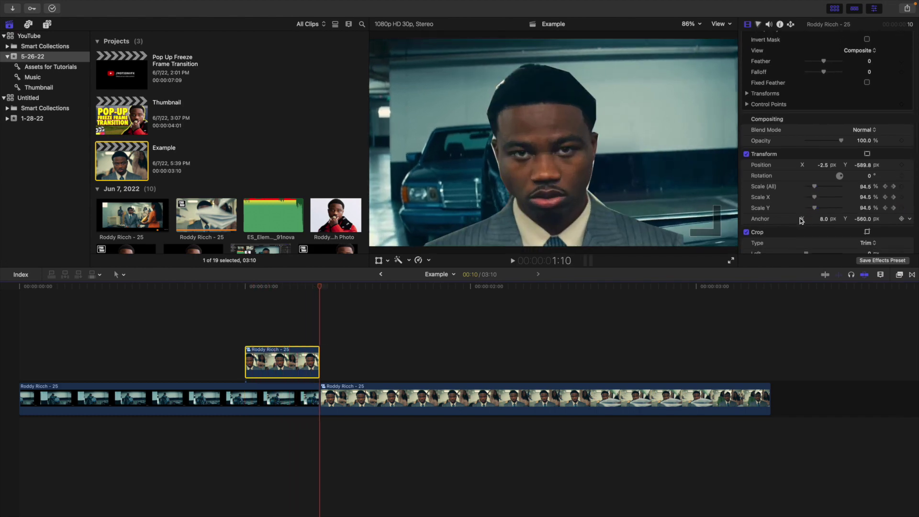
click(4, 312)
- Play the pop-up transition from the project start, restarting it twice, then stop
key(Home)
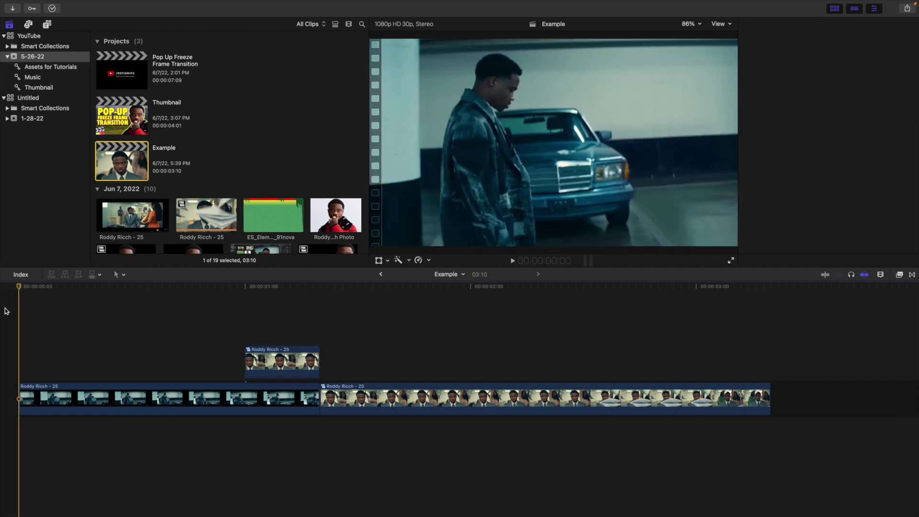
key(space)
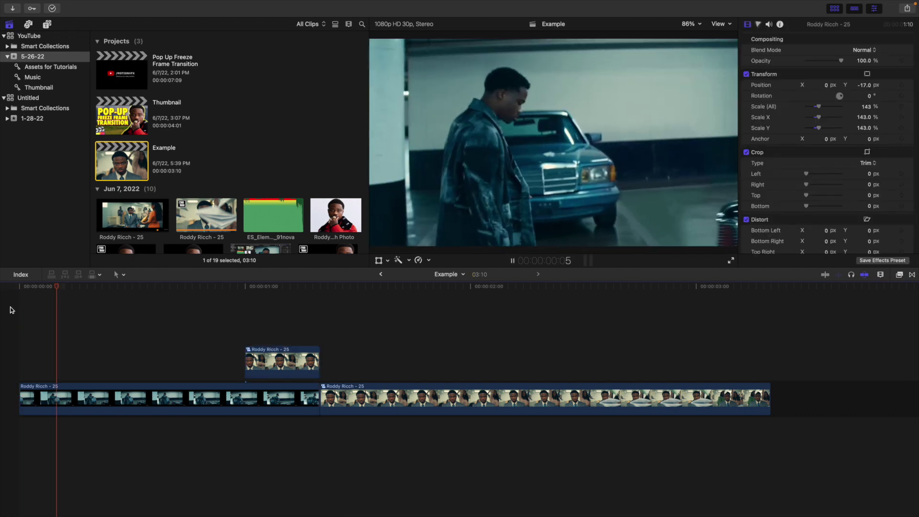
key(Home)
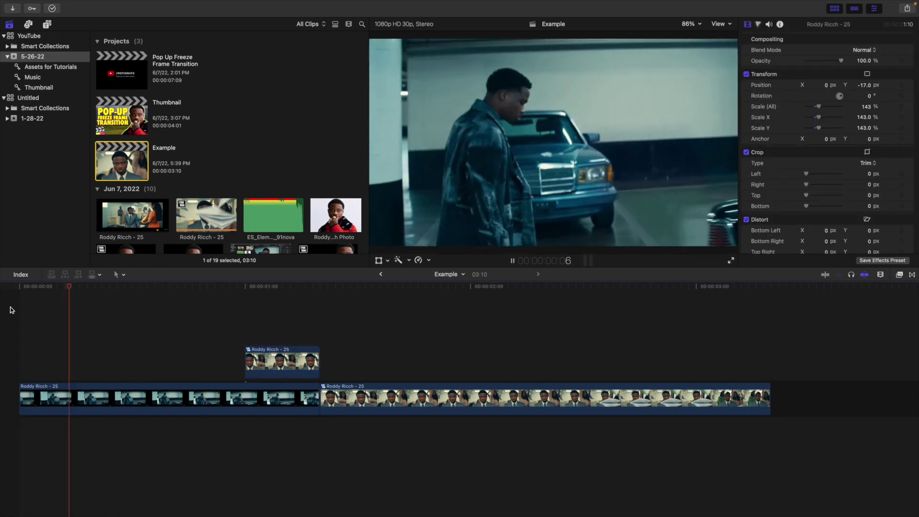
key(Home)
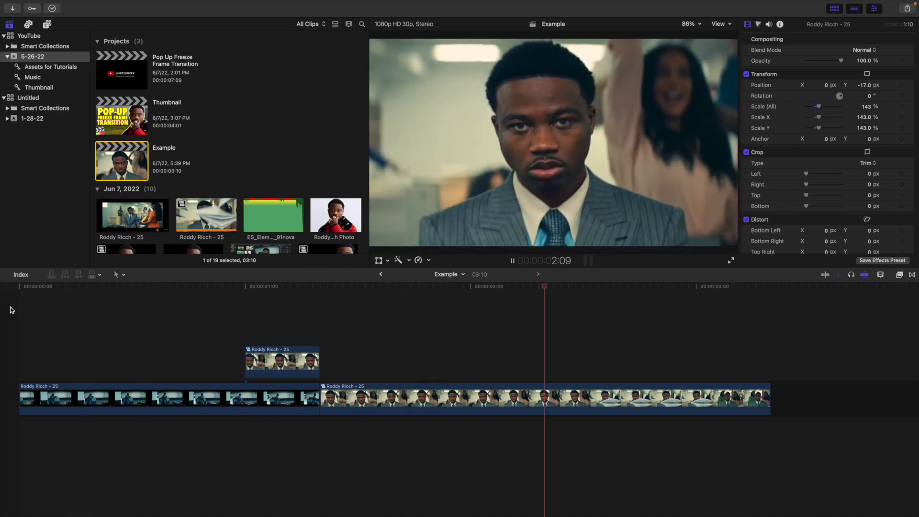
key(space)
- Select the cutout clip to view its Draw Mask, then replay the edit from the beginning
click(257, 329)
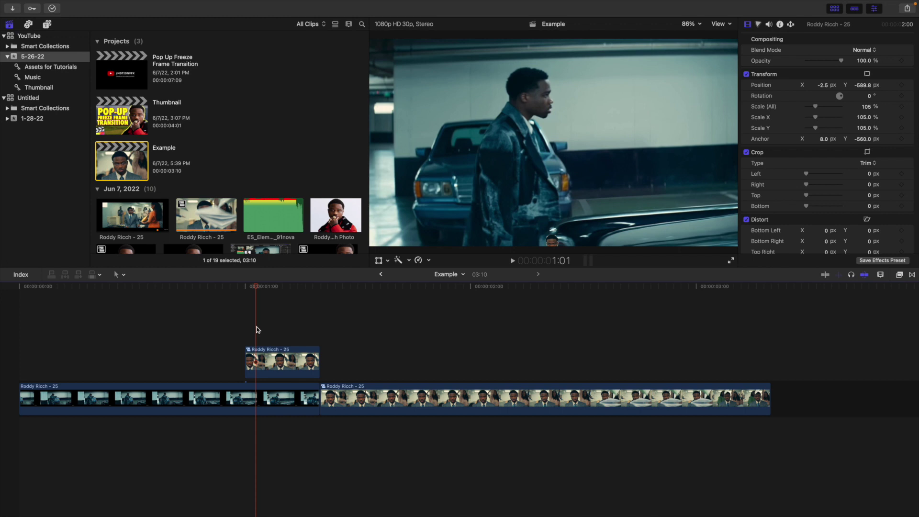
click(263, 344)
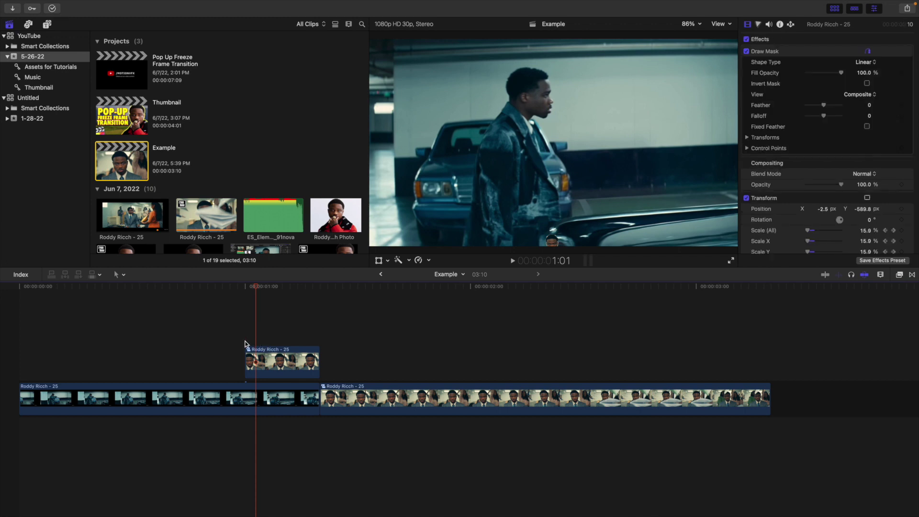
key(Home)
key(space)
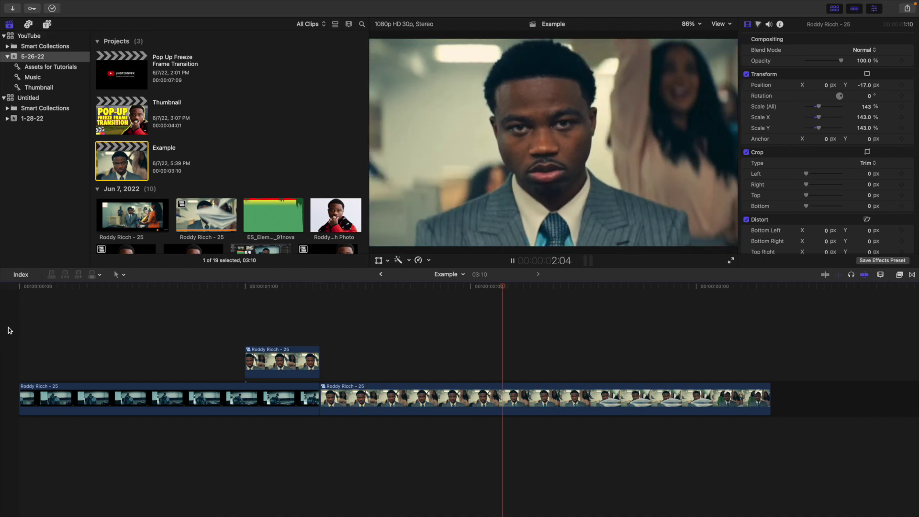
- Place Minimal Motion Blur 3 above the freeze cutout, trimmed to end with its 10 frames
click(47, 24)
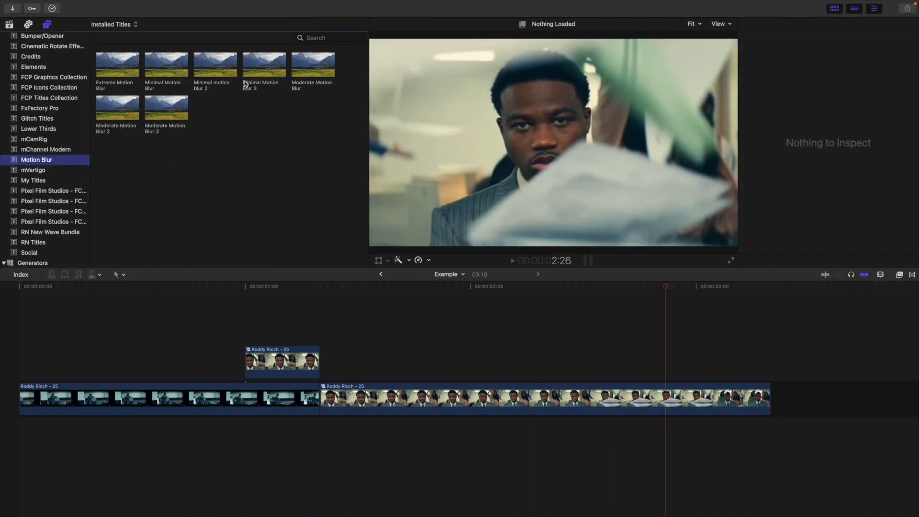
drag(255, 75, 316, 325)
click(319, 337)
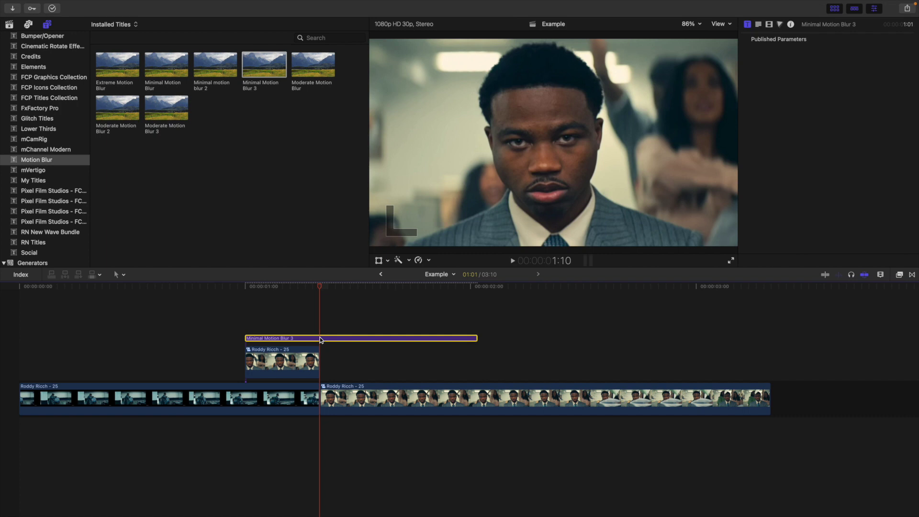
key(alt+bracketright)
click(278, 327)
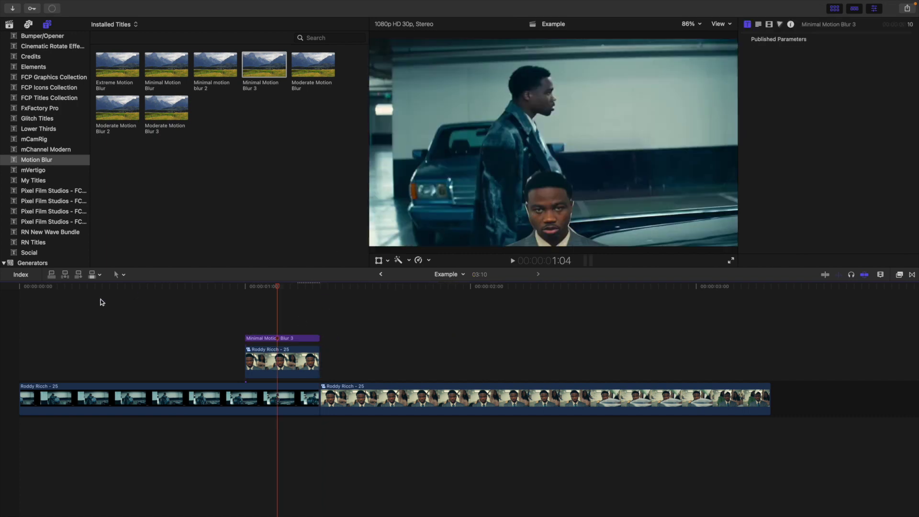
click(19, 317)
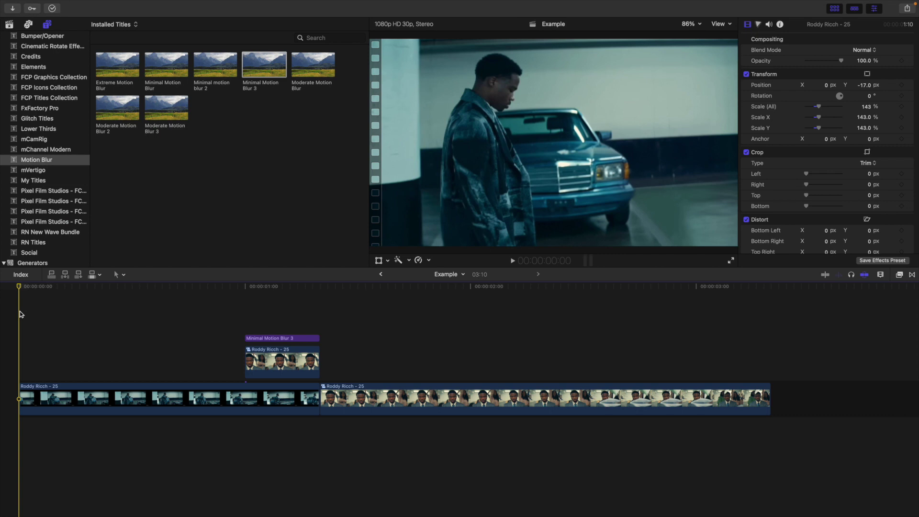
key(space)
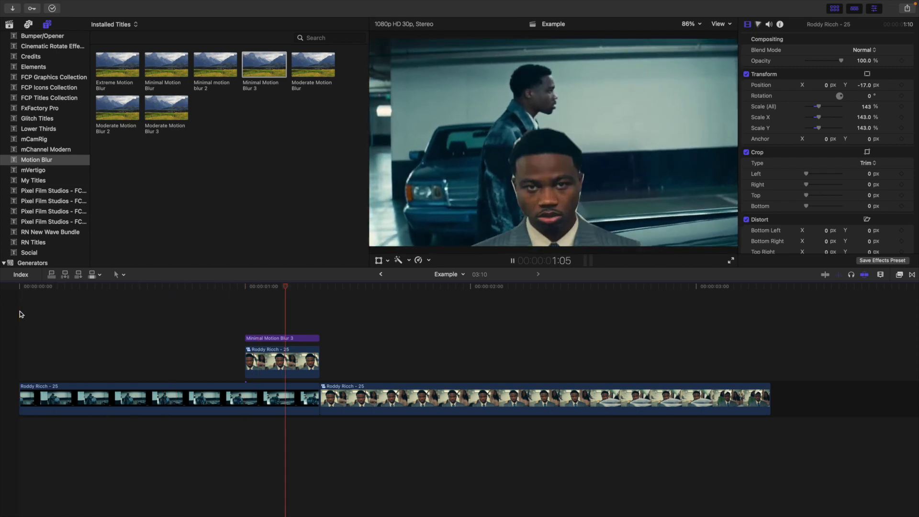
click(19, 311)
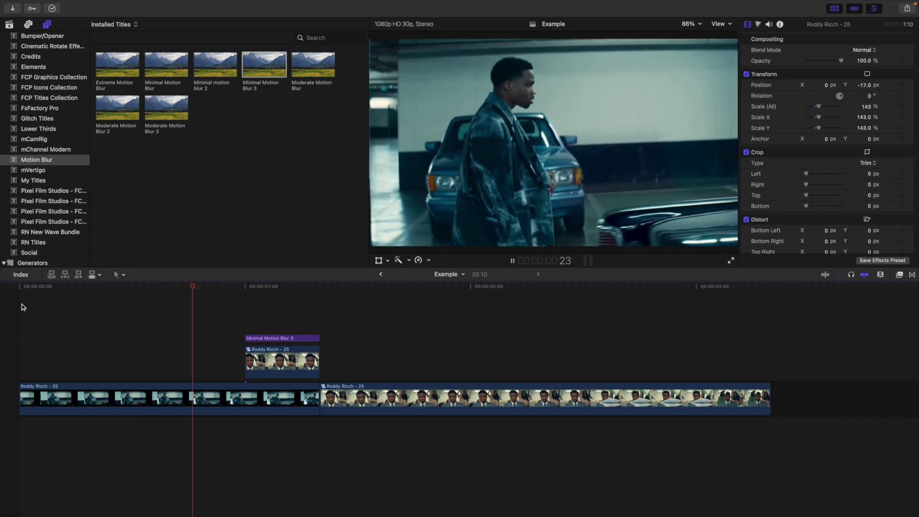
click(22, 307)
key(space)
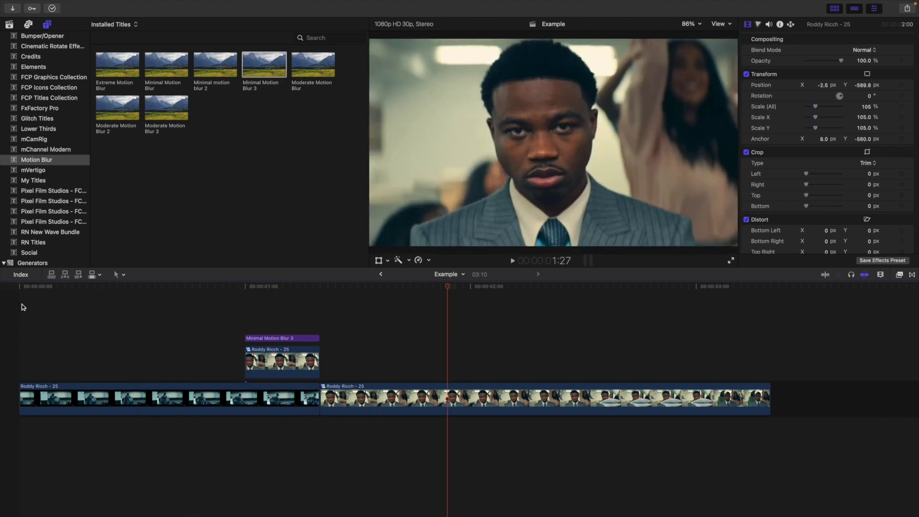
click(21, 307)
key(space)
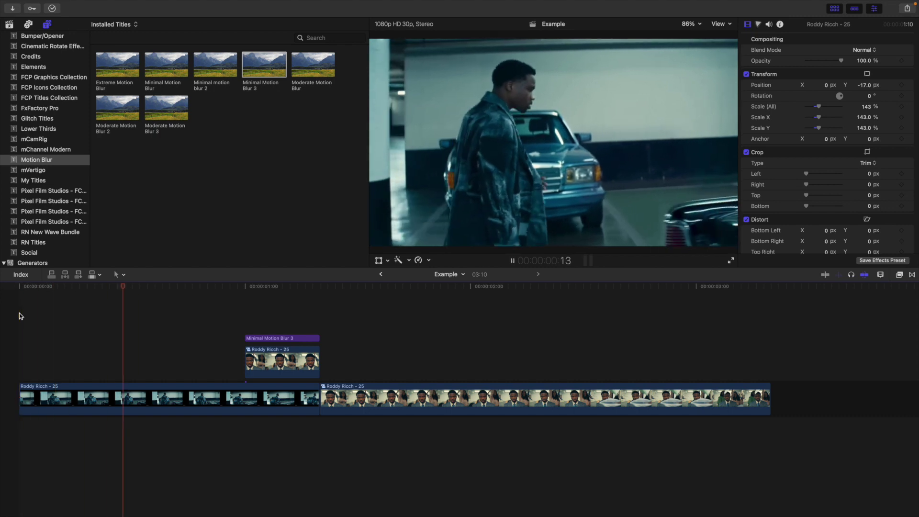
click(20, 313)
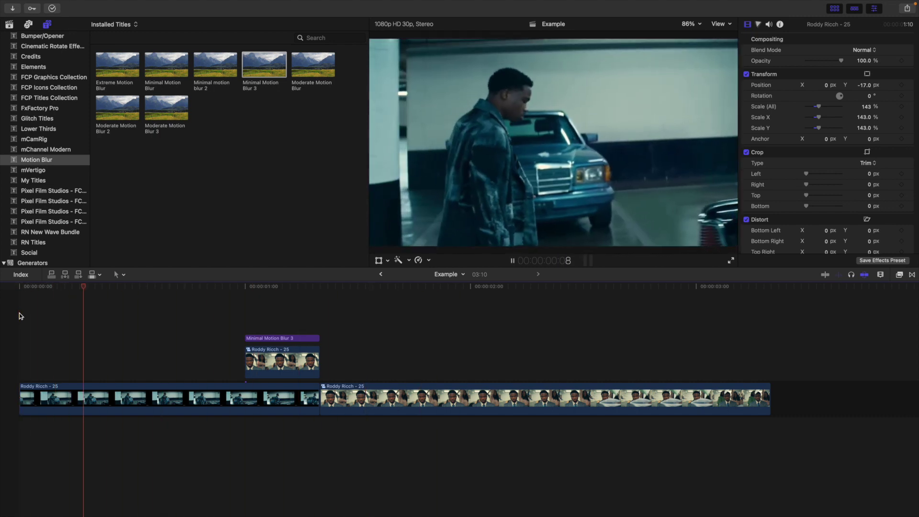
key(space)
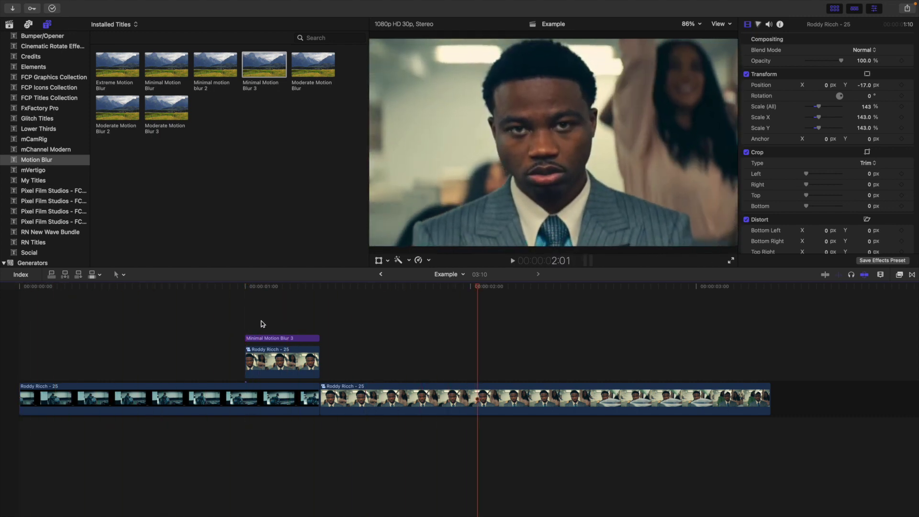
click(271, 356)
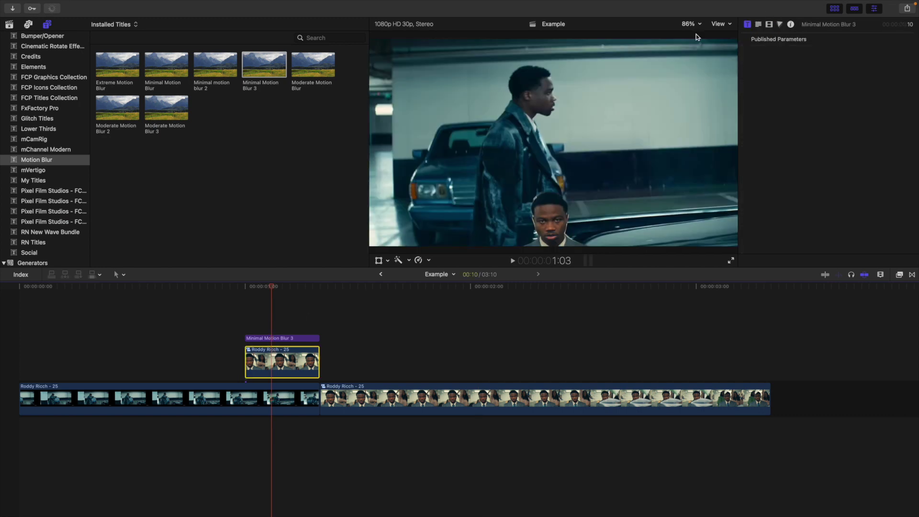
click(691, 24)
click(697, 65)
click(378, 260)
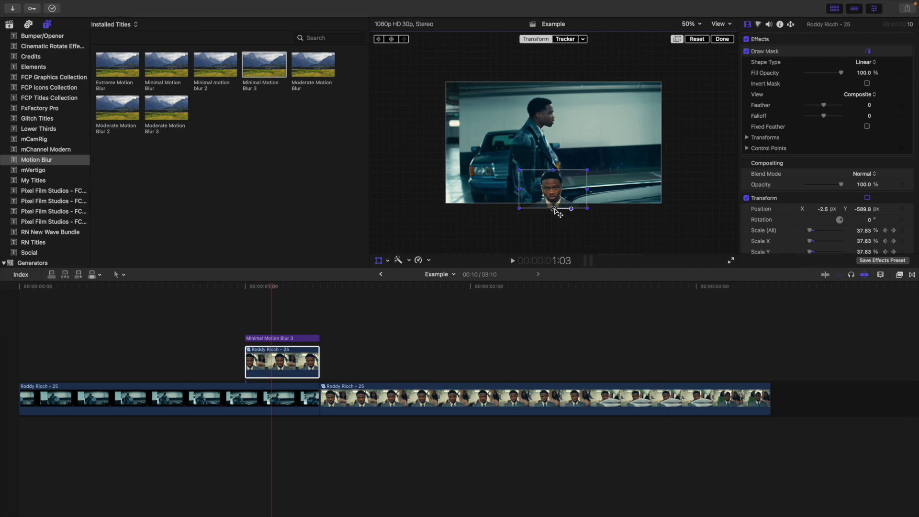
click(723, 39)
click(692, 24)
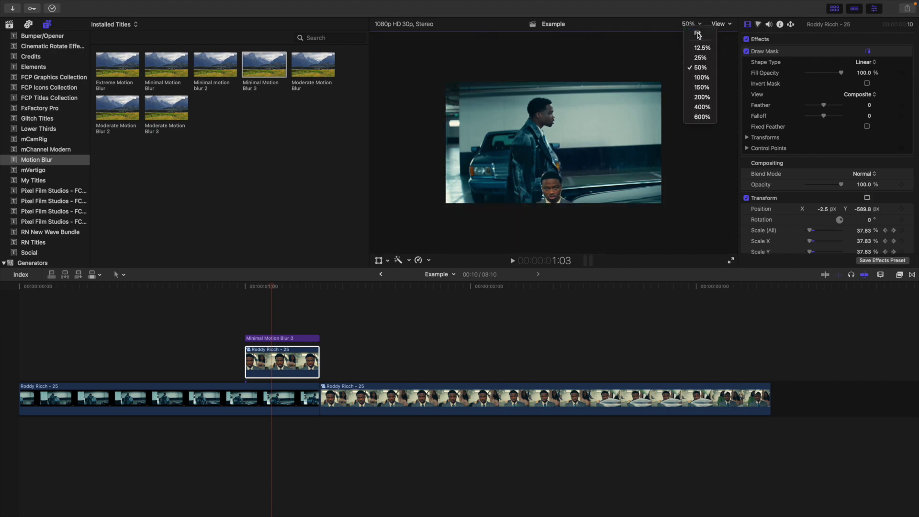
click(696, 34)
click(12, 332)
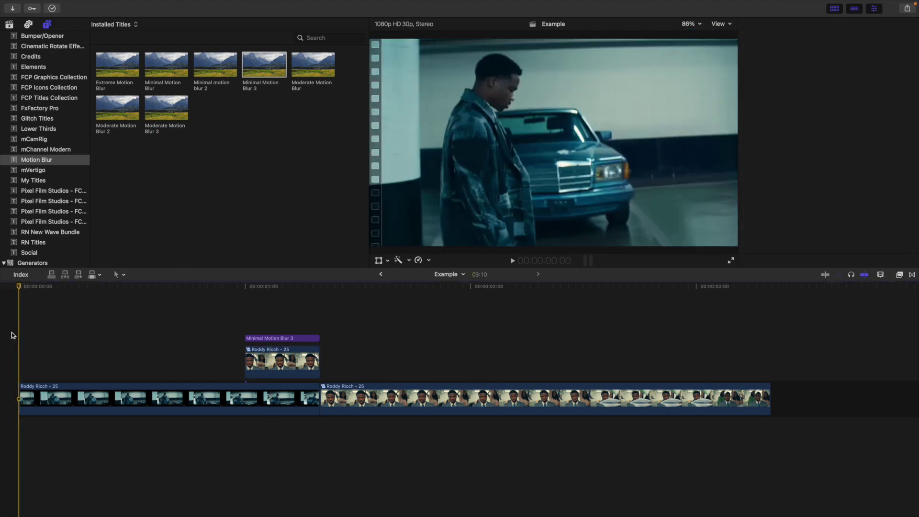
key(space)
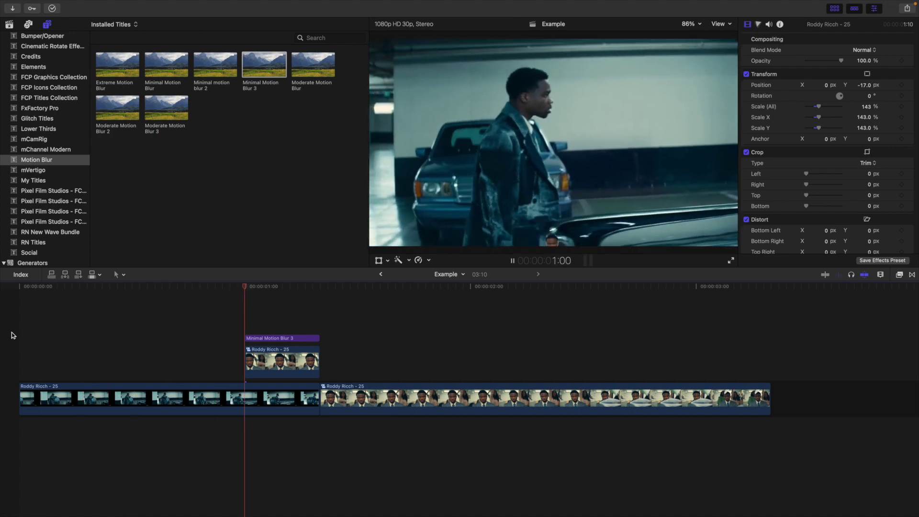
key(Home)
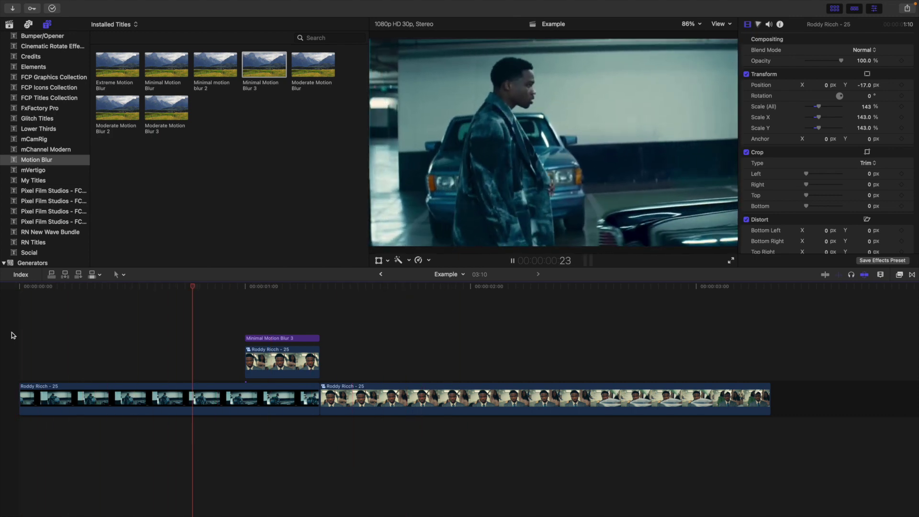
key(Home)
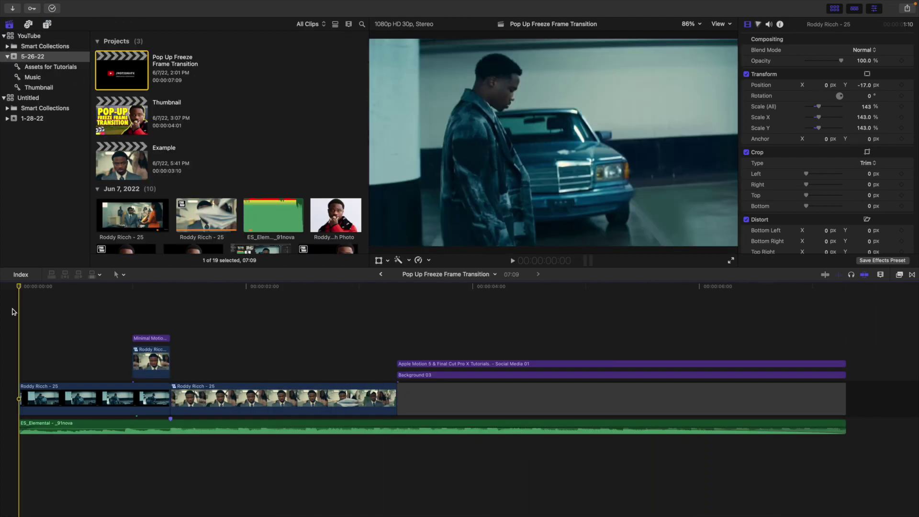
- Play the 07:09 Pop Up Freeze Frame Transition project through to its end-card over Background 03
key(space)
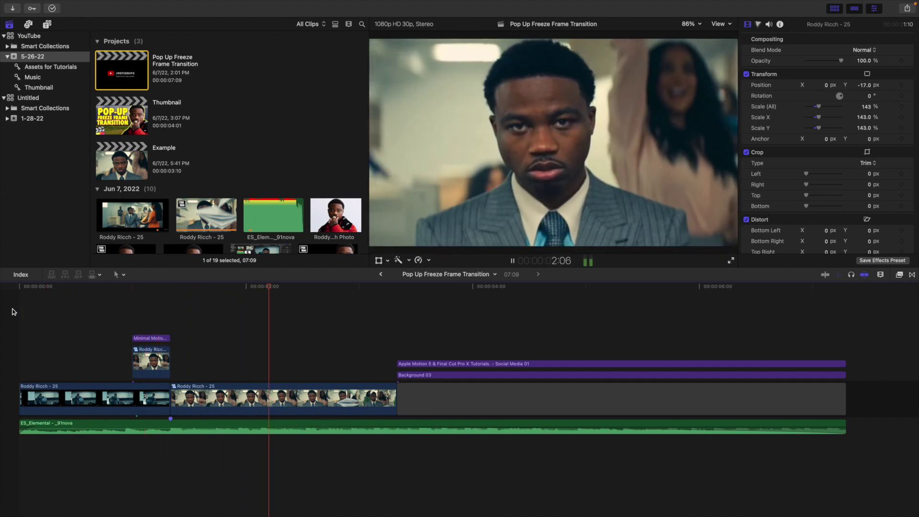
key(Home)
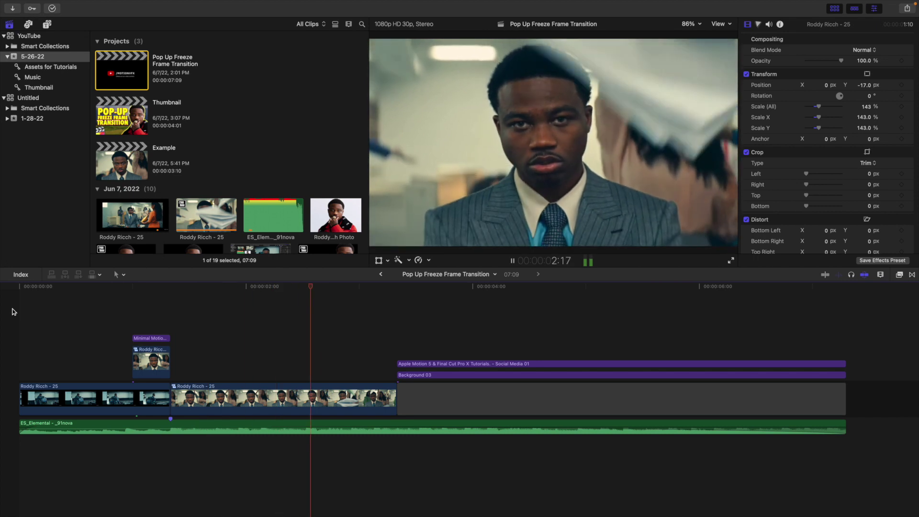
key(Home)
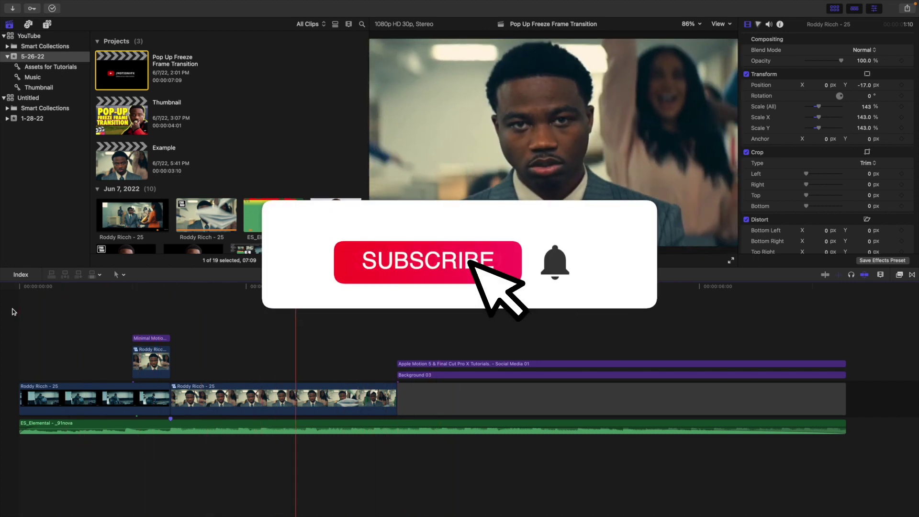
key(Home)
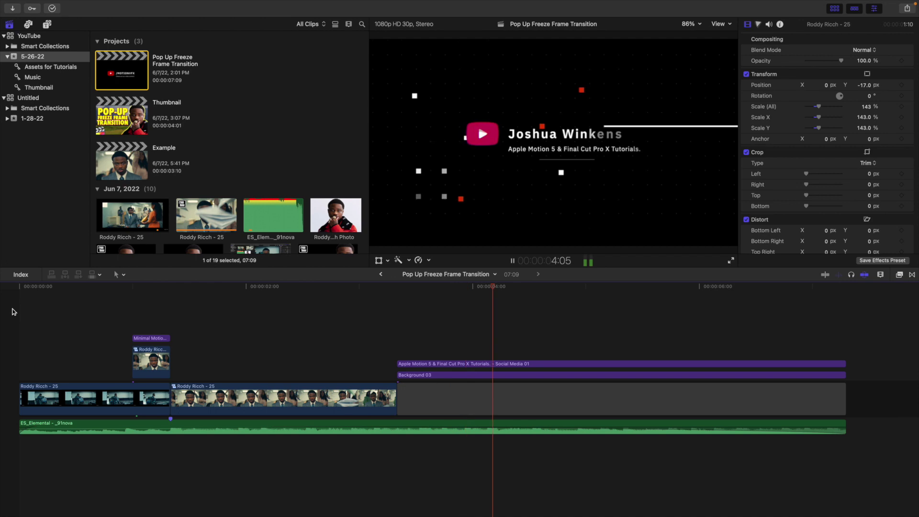
key(space)
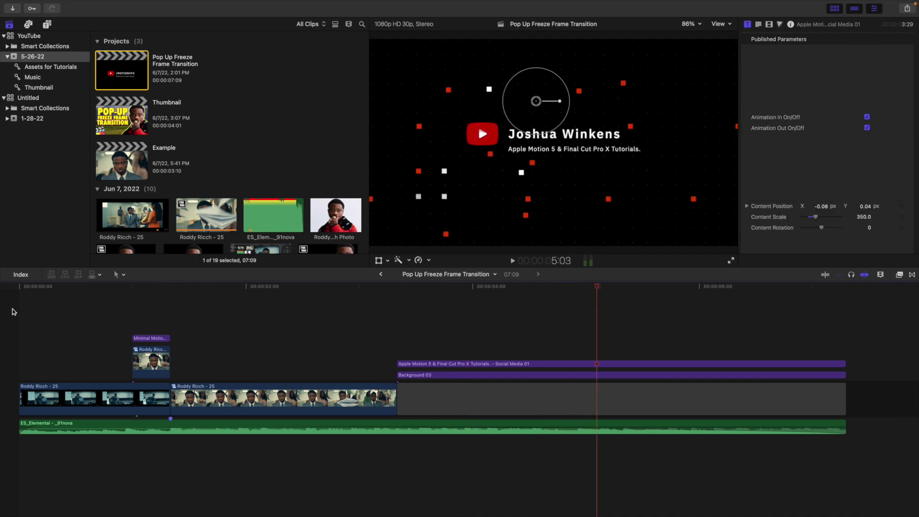